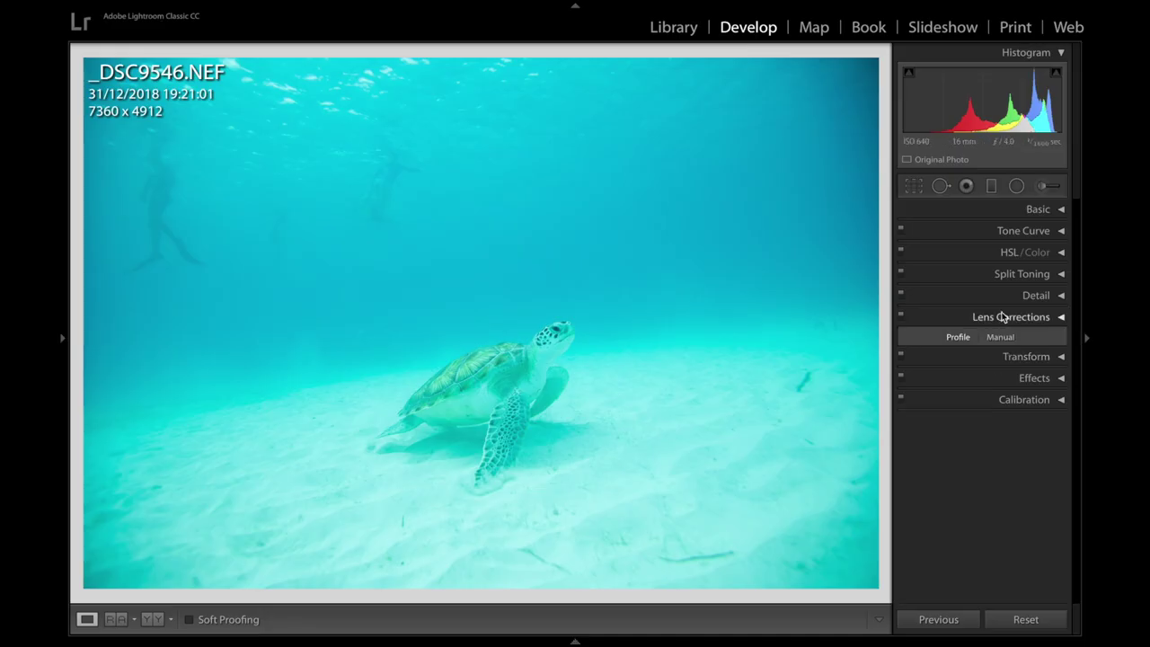
# Enable the Nikon lens profile correction, then straighten the photo about 2.94° and crop it
pyautogui.click(926, 374)
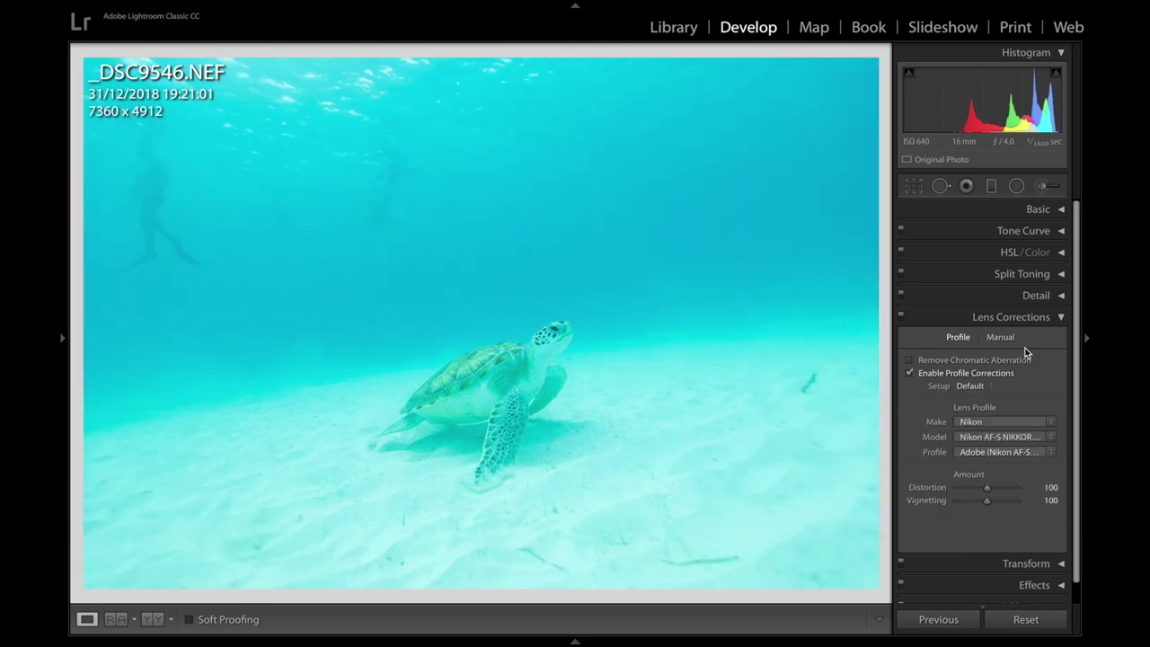
pyautogui.click(970, 318)
pyautogui.click(913, 186)
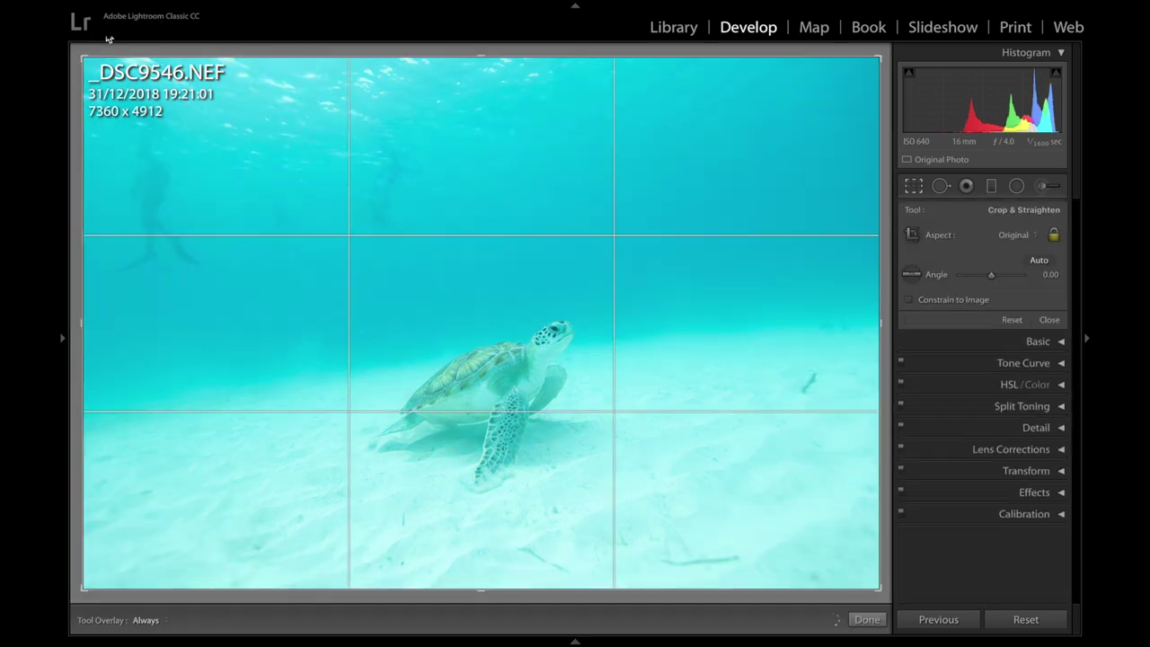
pyautogui.moveTo(77, 54); pyautogui.dragTo(108, 50)
pyautogui.press('Return')
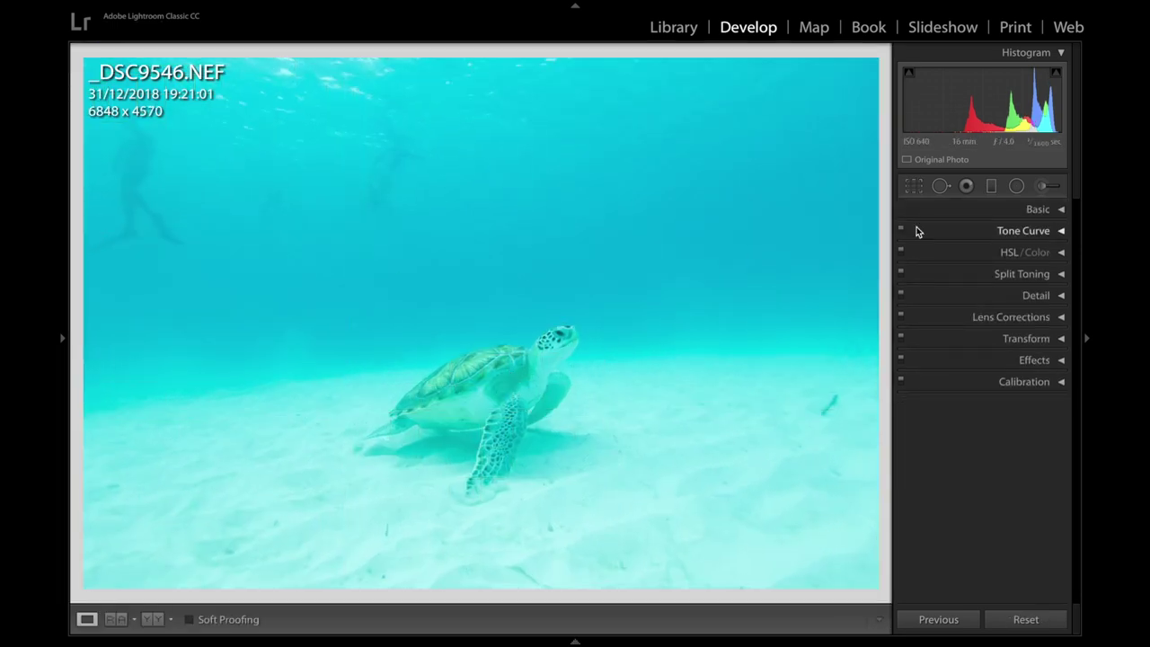
# In the Basic panel, set white balance Temp to 7,586 and Tint to +50
pyautogui.click(1040, 212)
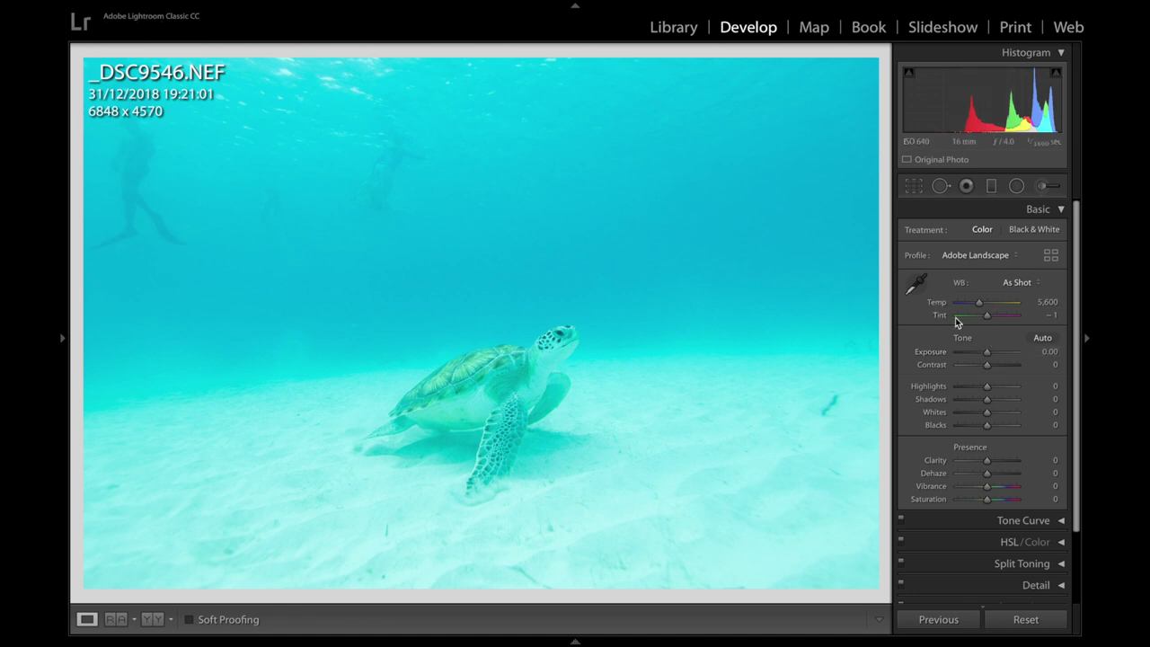
pyautogui.moveTo(979, 307); pyautogui.dragTo(991, 306)
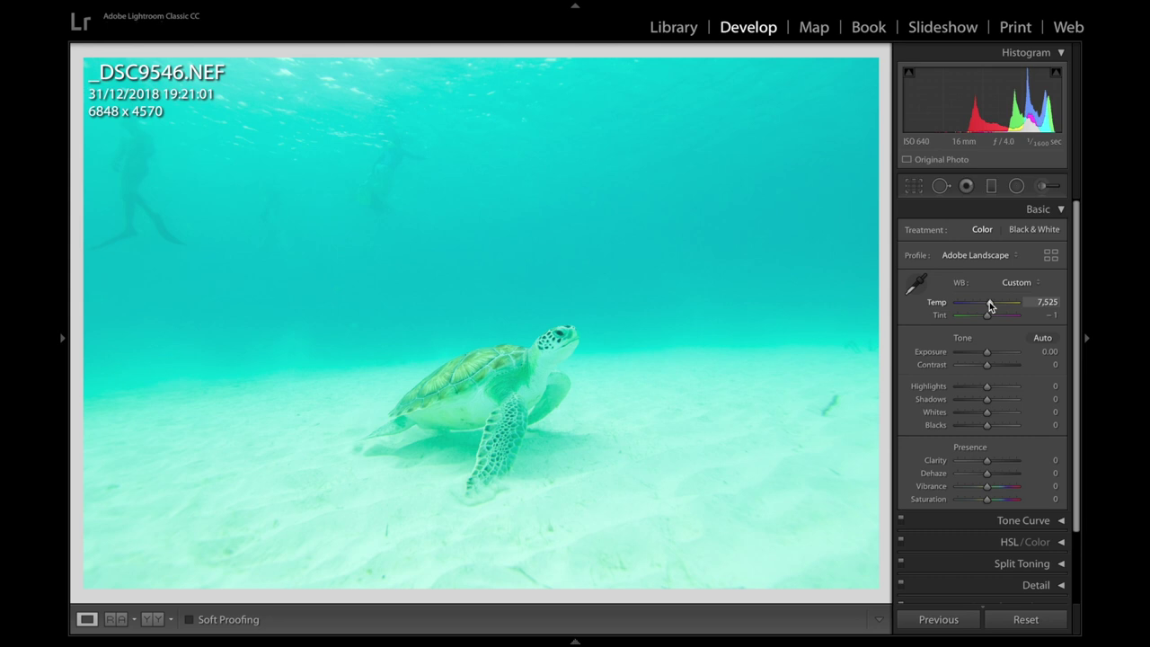
pyautogui.moveTo(988, 314); pyautogui.dragTo(992, 306)
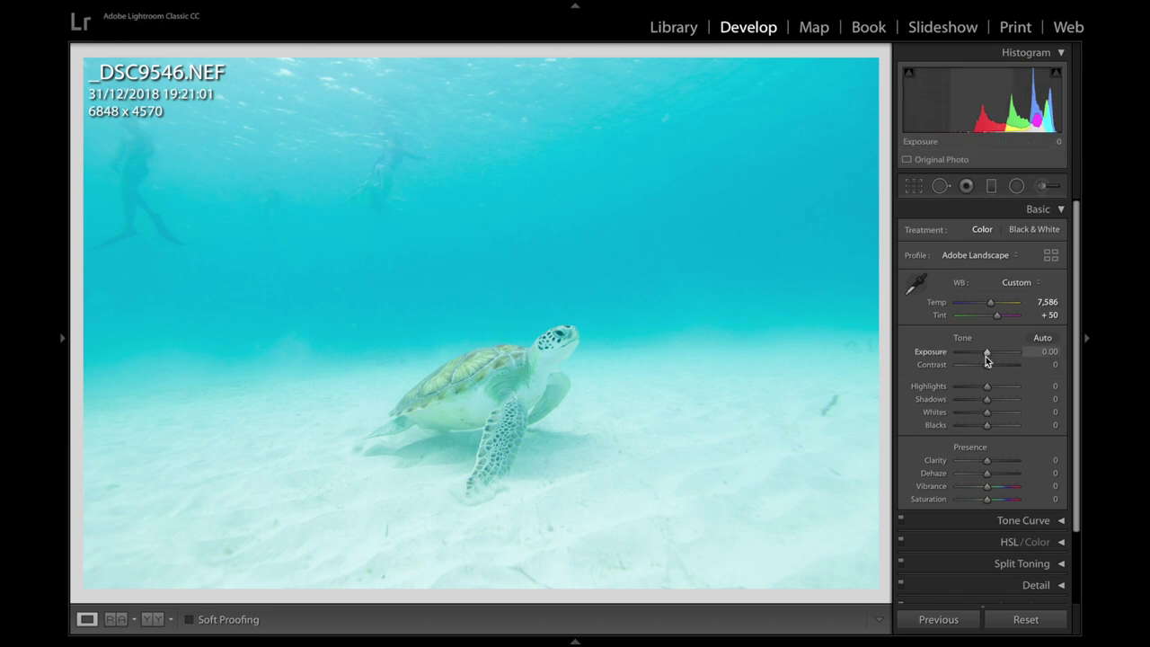
# Set exposure to +0.15, contrast to +15, whites to +44 and shadows to −7
pyautogui.moveTo(988, 357); pyautogui.dragTo(989, 358)
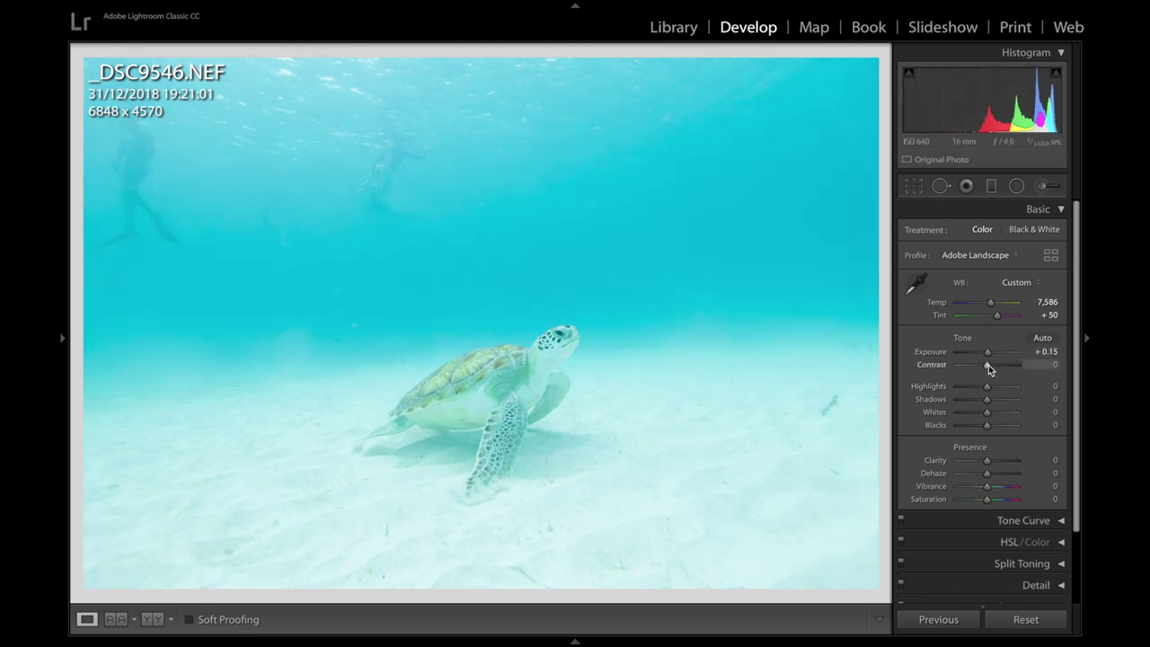
pyautogui.moveTo(988, 370); pyautogui.dragTo(993, 370)
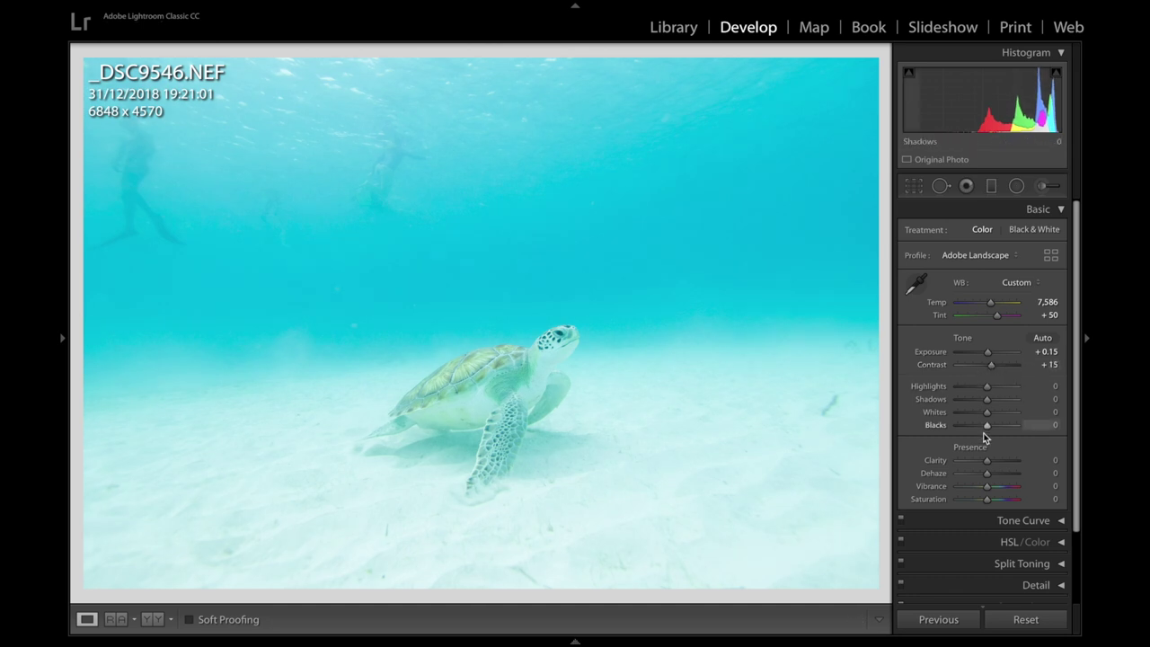
pyautogui.moveTo(986, 411)
pyautogui.mouseDown()
pyautogui.moveTo(1000, 415)
pyautogui.moveTo(966, 430)
pyautogui.moveTo(1001, 418)
pyautogui.mouseUp()
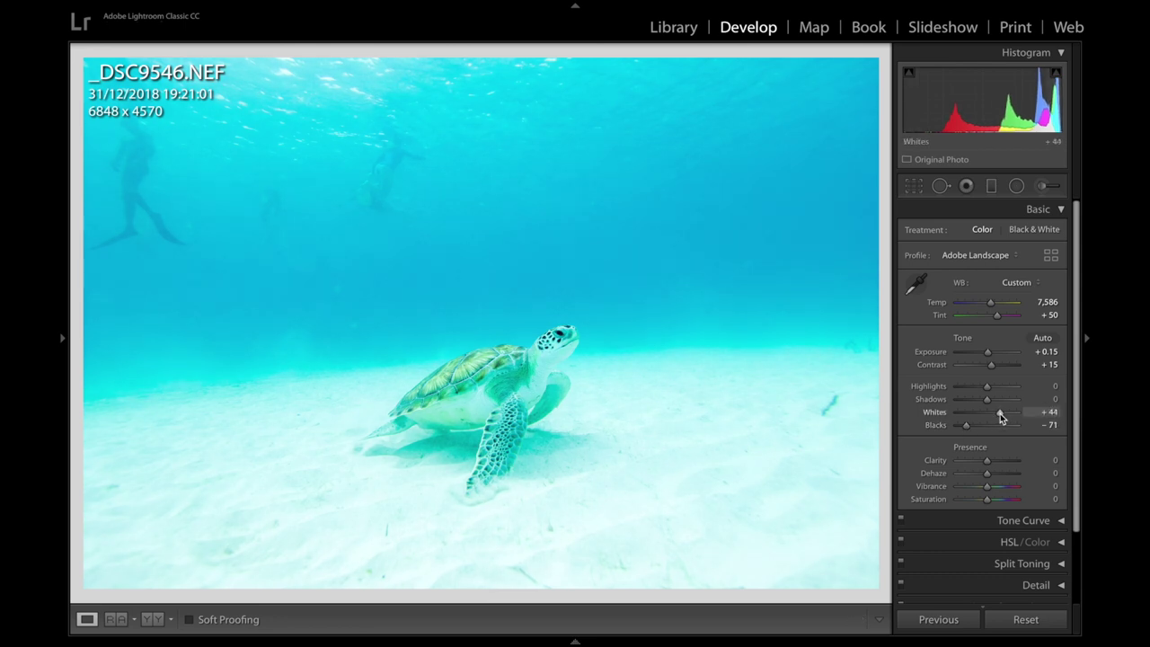
pyautogui.moveTo(988, 398)
pyautogui.mouseDown()
pyautogui.moveTo(972, 401)
pyautogui.moveTo(991, 409)
pyautogui.mouseUp()
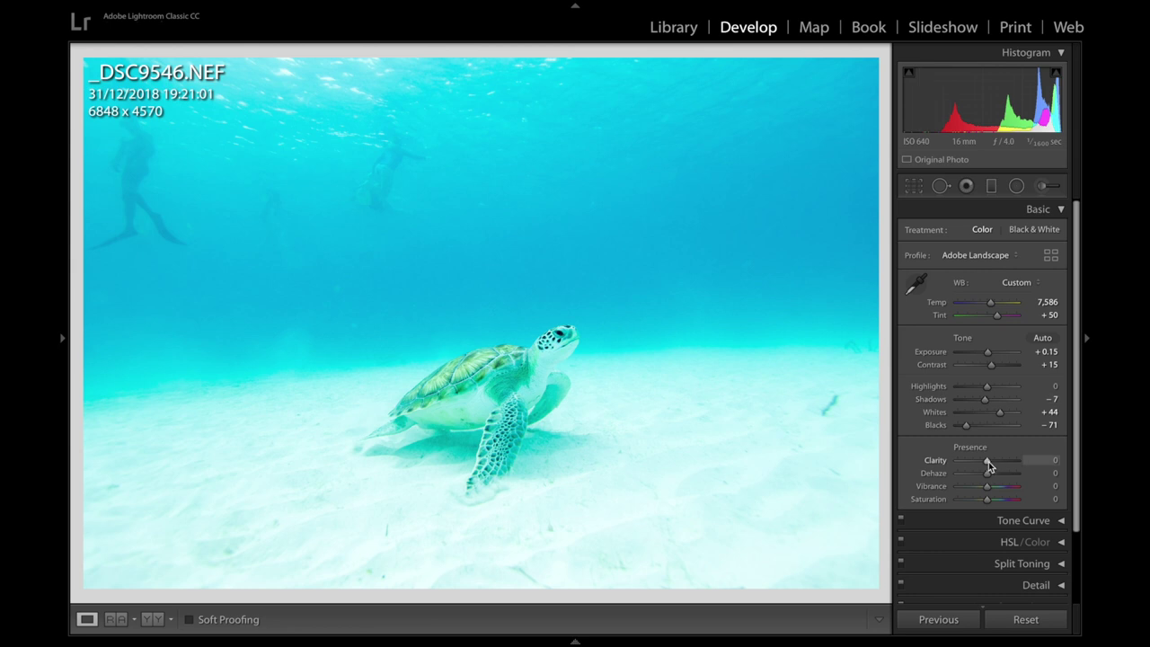
# Set clarity −8, dehaze +24, exposure +0.20, vibrance +24 and saturation −13
pyautogui.moveTo(988, 465); pyautogui.dragTo(985, 466)
pyautogui.moveTo(987, 473)
pyautogui.mouseDown()
pyautogui.moveTo(1032, 481)
pyautogui.moveTo(993, 481)
pyautogui.mouseUp()
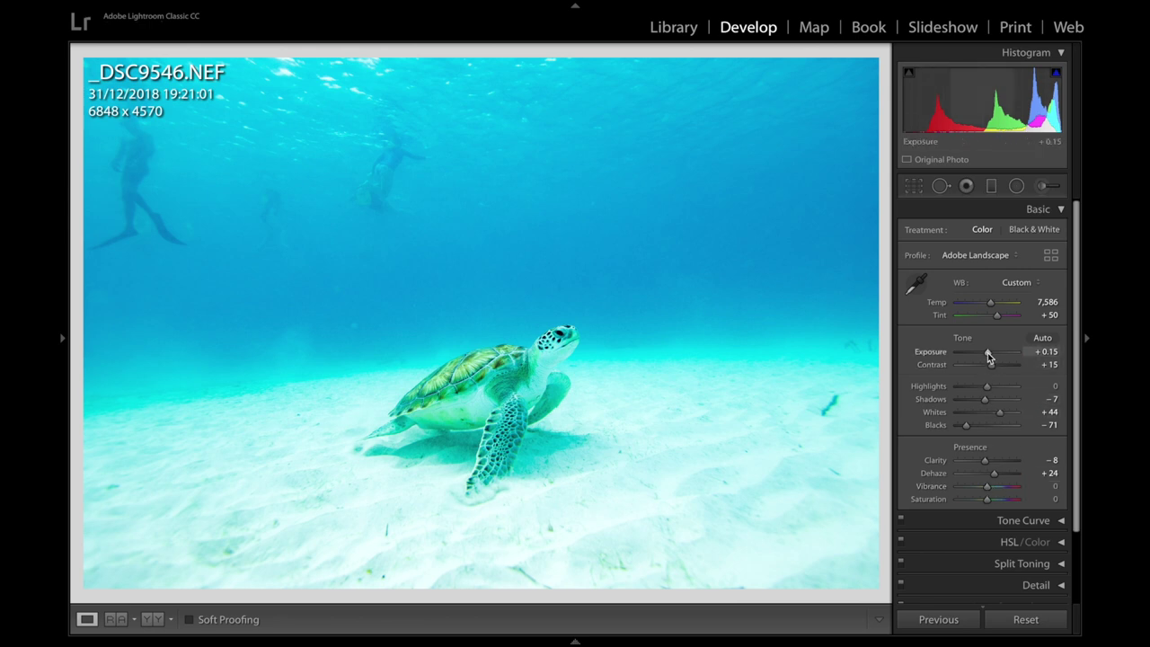
pyautogui.moveTo(988, 357); pyautogui.dragTo(989, 351)
pyautogui.moveTo(987, 486); pyautogui.dragTo(996, 489)
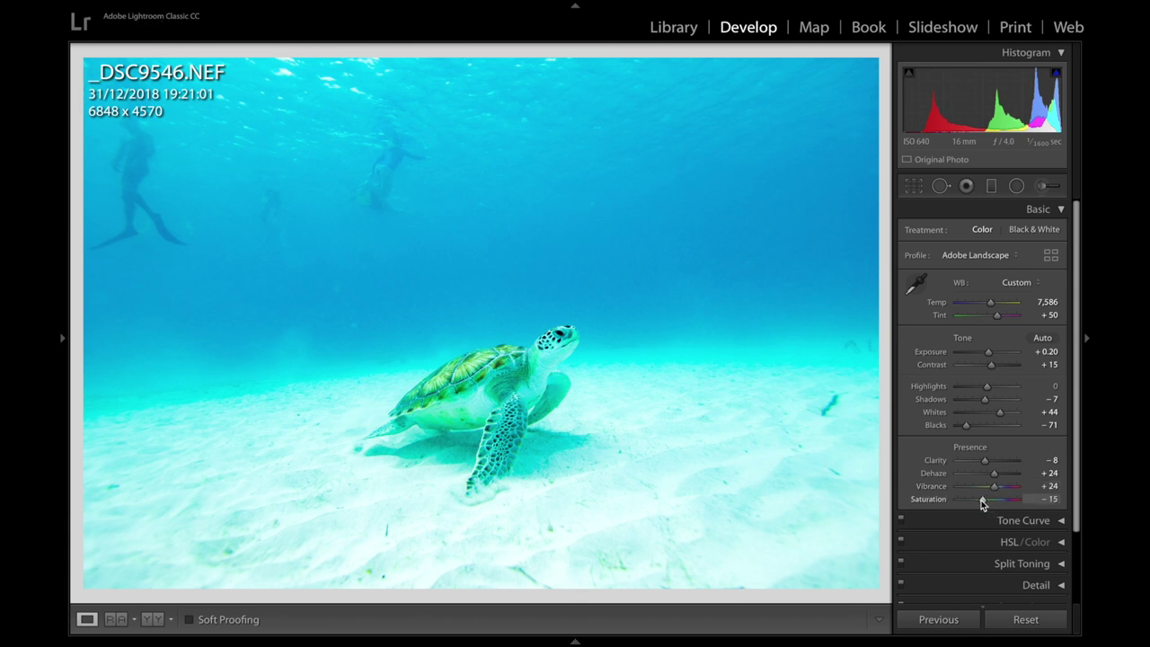
pyautogui.moveTo(982, 504); pyautogui.dragTo(983, 504)
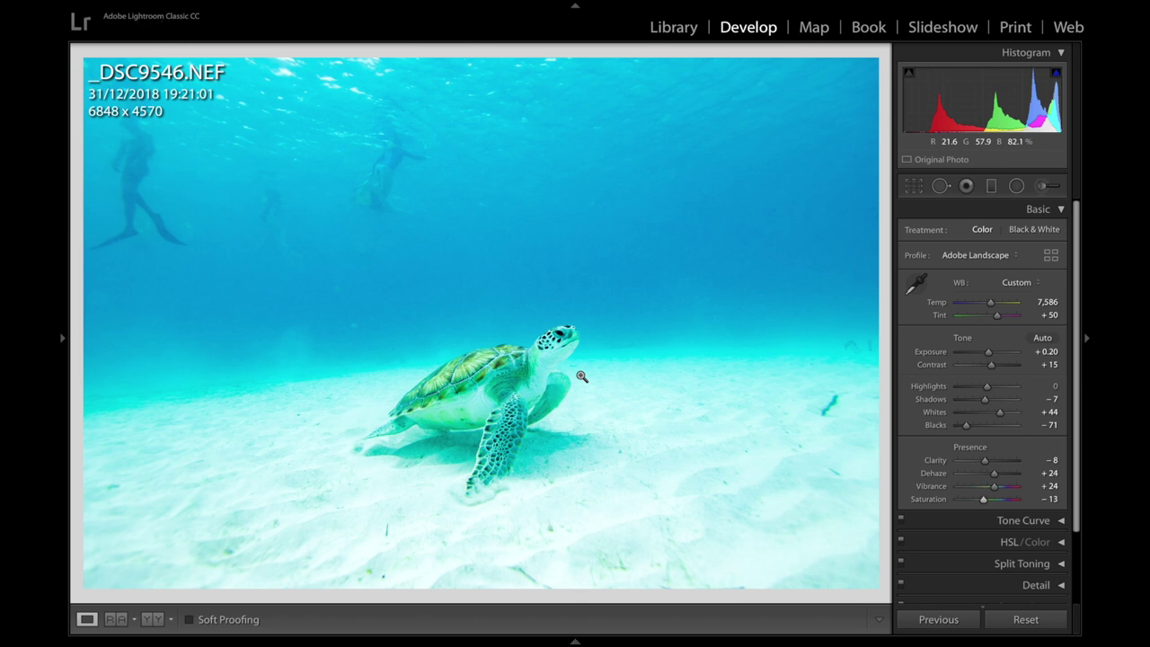
# Add highlight, midtone and shadow points to the RGB point curve in the Tone Curve panel
pyautogui.click(1036, 212)
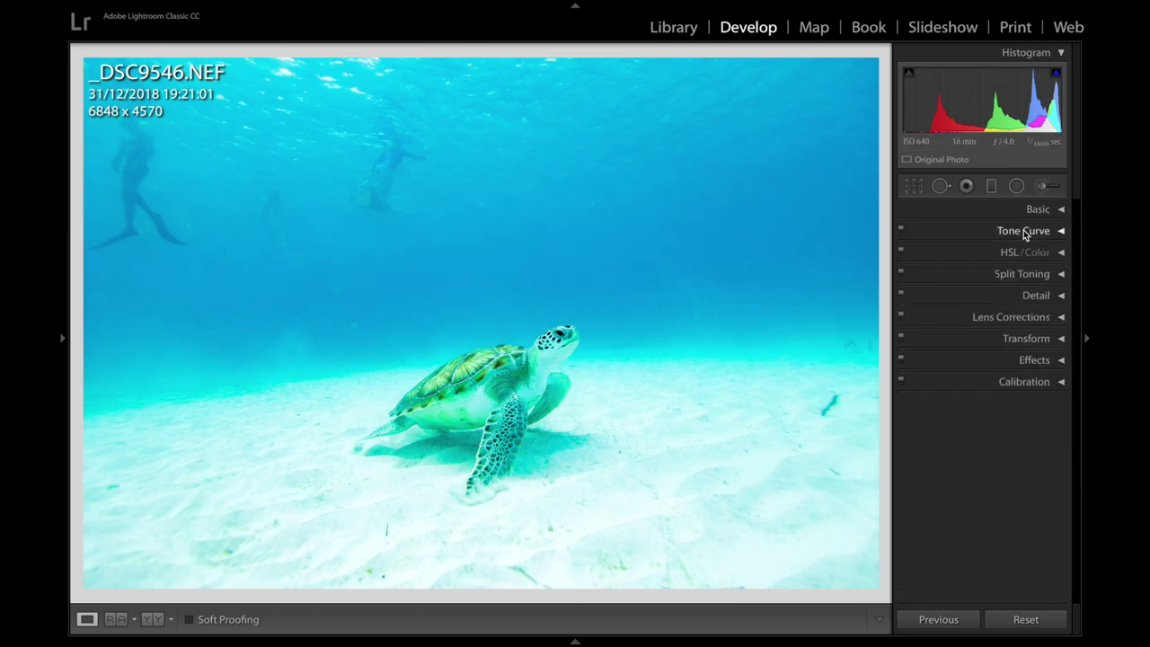
pyautogui.click(1024, 231)
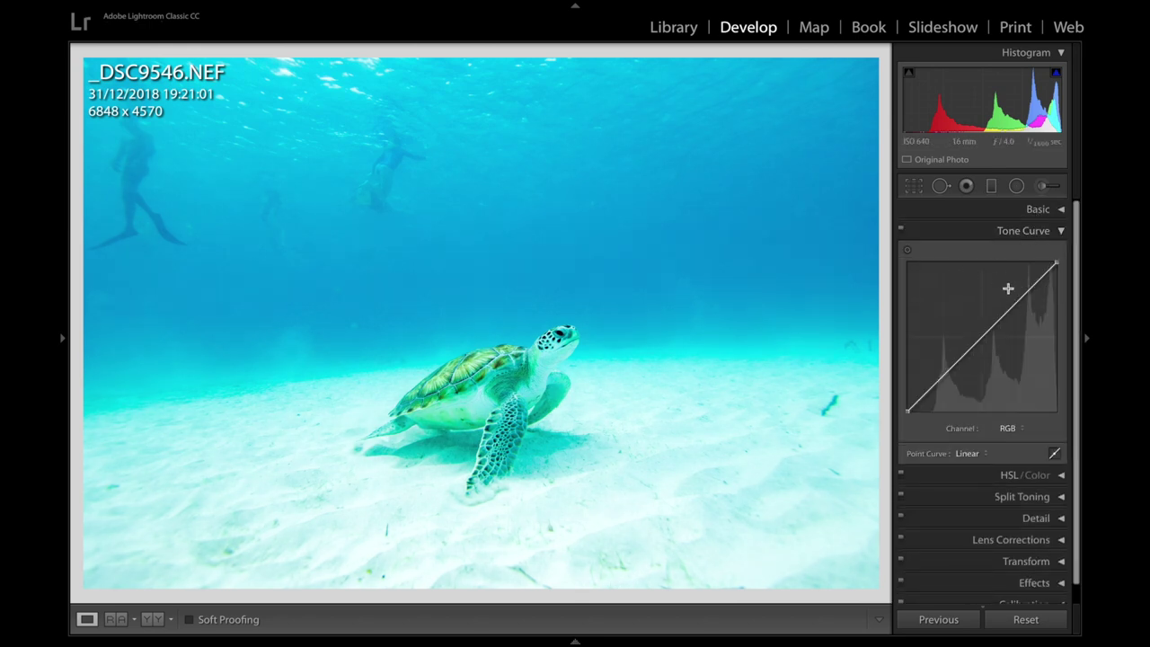
pyautogui.click(1021, 300)
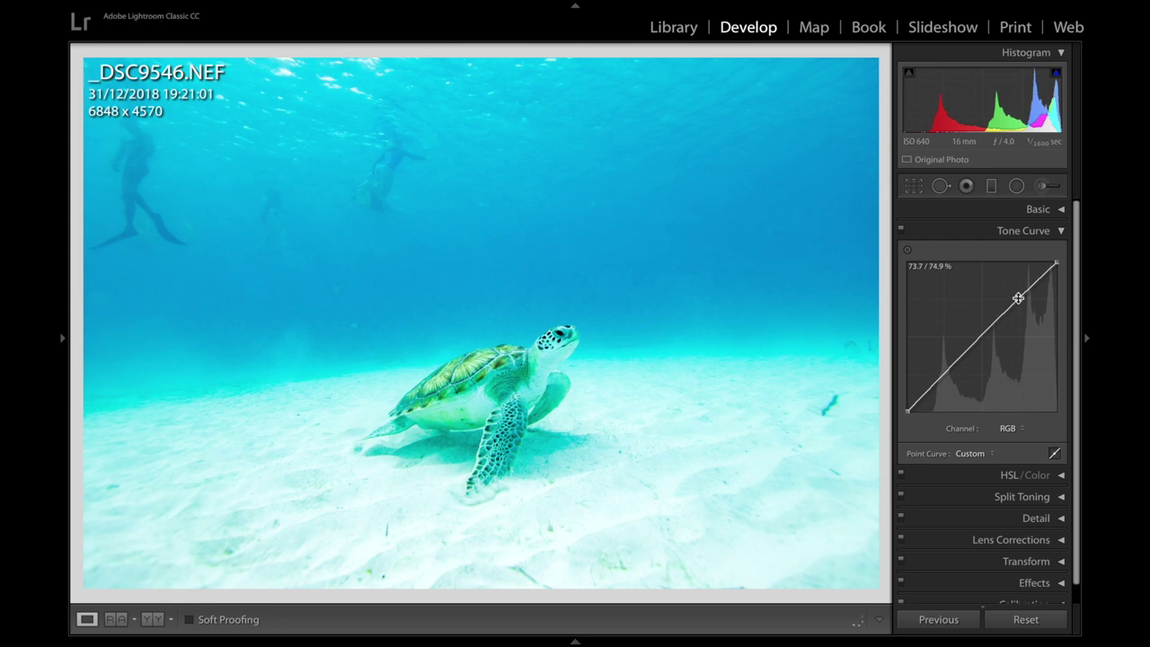
pyautogui.click(983, 337)
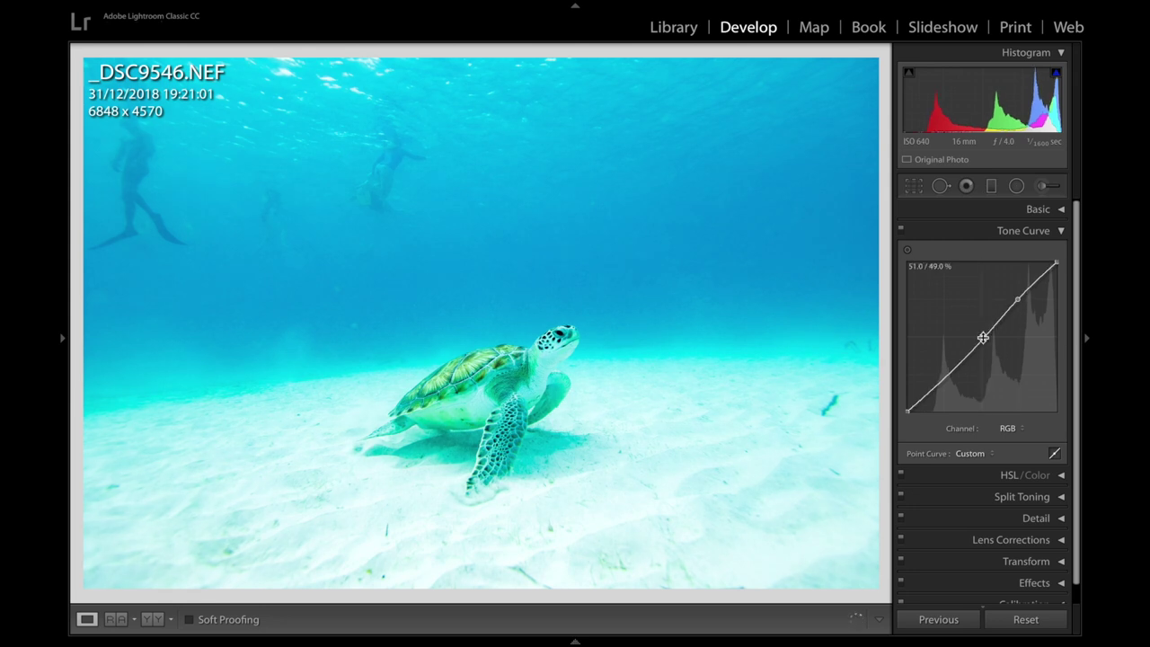
pyautogui.click(943, 373)
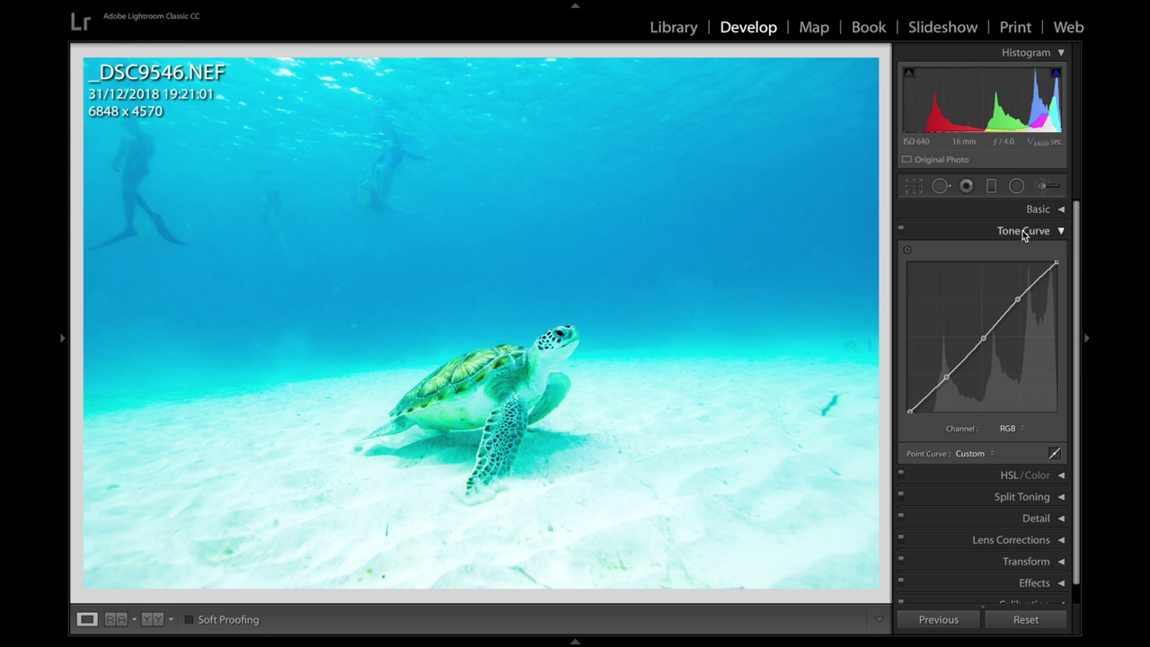
pyautogui.click(1024, 231)
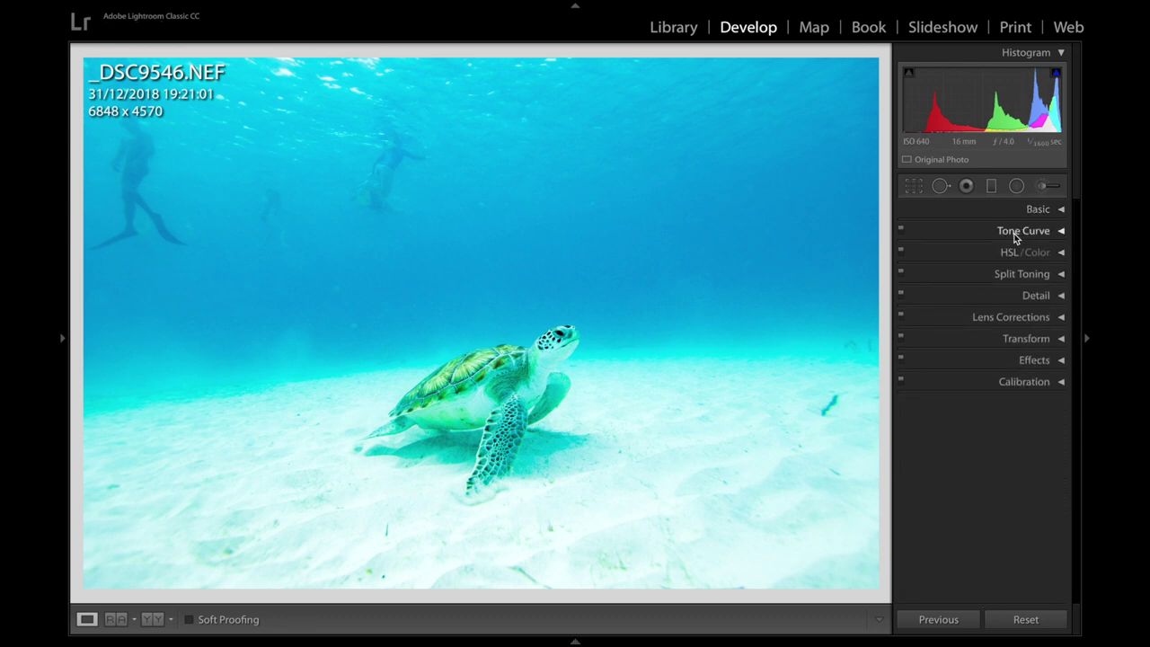
# In the HSL panel, shift the yellow hue to −50
pyautogui.click(1059, 253)
pyautogui.click(913, 272)
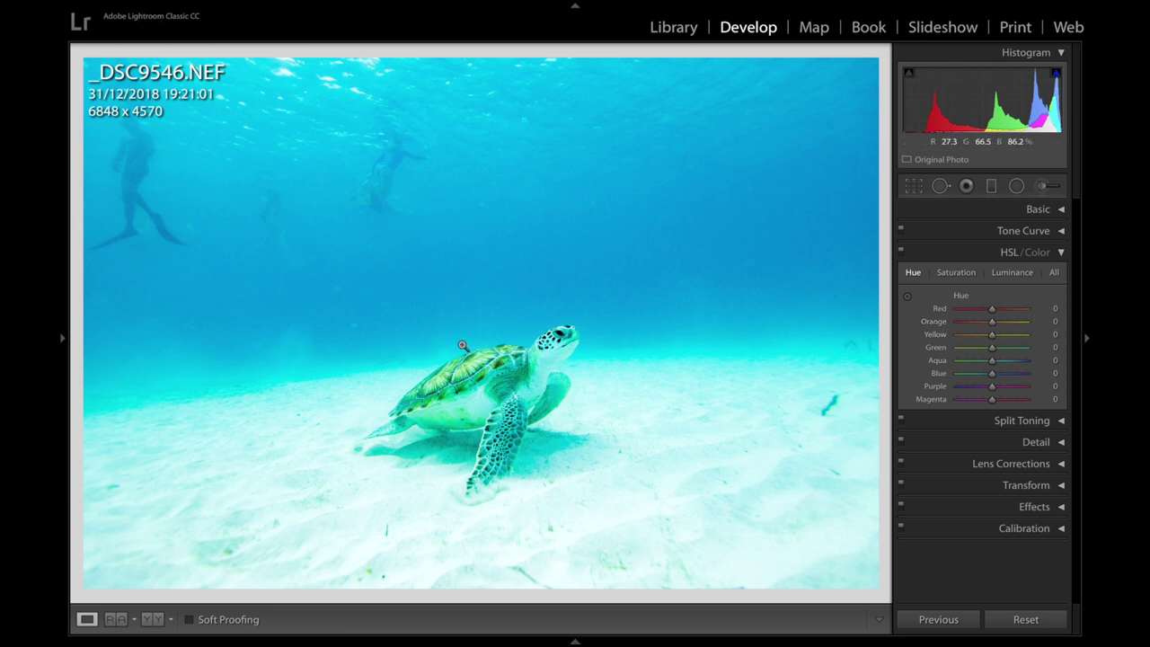
pyautogui.click(978, 335)
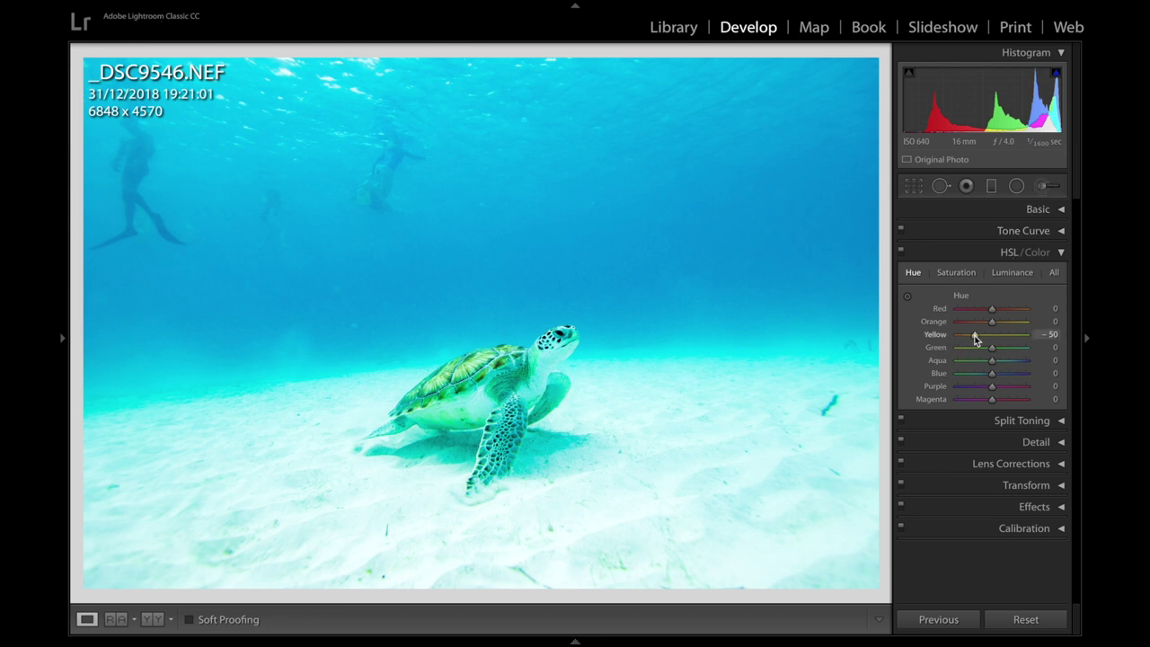
pyautogui.moveTo(978, 336); pyautogui.dragTo(975, 336)
# Boost red and yellow saturation, fully desaturate greens, reduce aqua and blue, then compare before/after
pyautogui.click(955, 273)
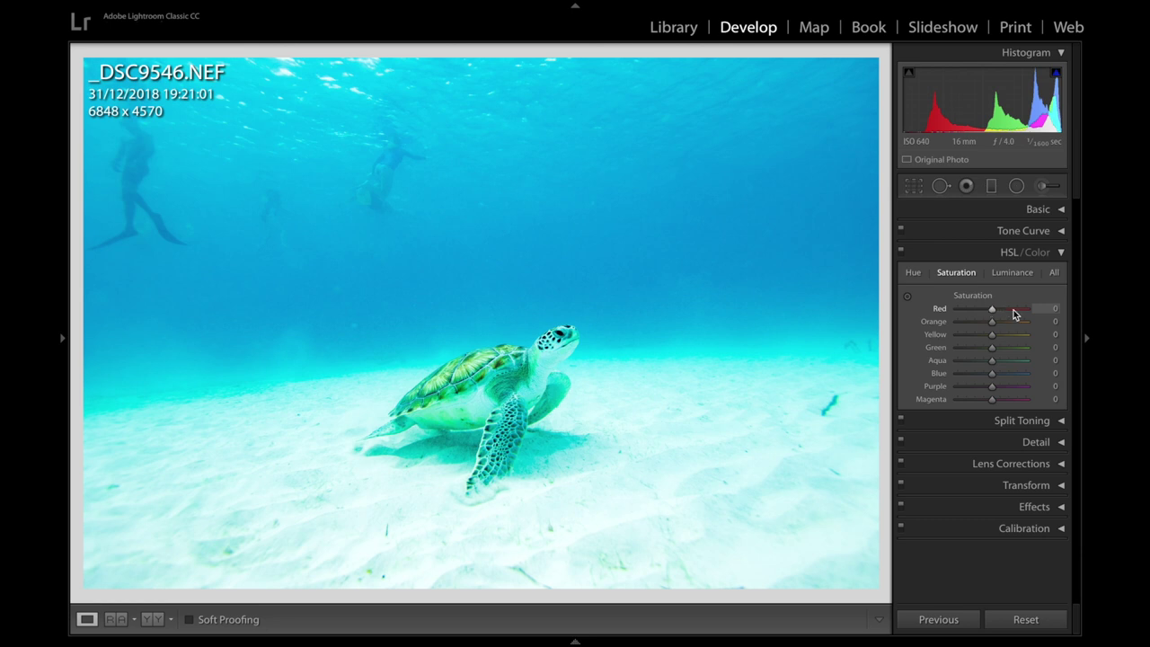
pyautogui.moveTo(1013, 310)
pyautogui.mouseDown()
pyautogui.moveTo(1004, 310)
pyautogui.moveTo(1015, 324)
pyautogui.mouseUp()
pyautogui.click(1014, 335)
pyautogui.moveTo(991, 347); pyautogui.dragTo(927, 346)
pyautogui.moveTo(991, 364); pyautogui.dragTo(982, 364)
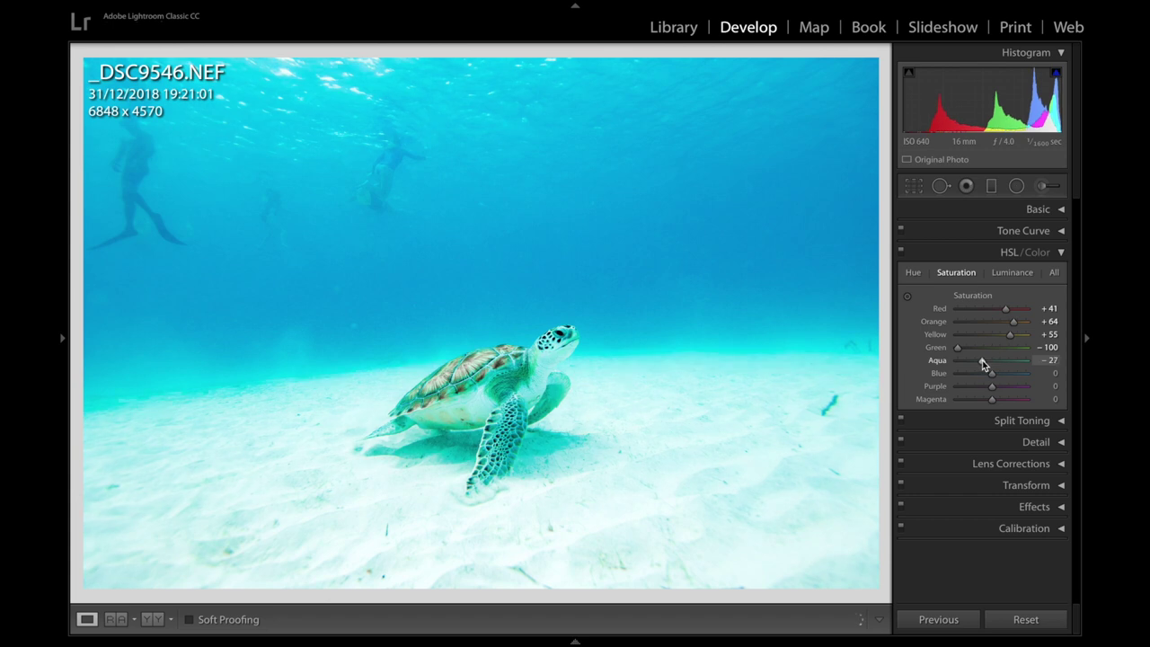
pyautogui.moveTo(991, 377); pyautogui.dragTo(984, 377)
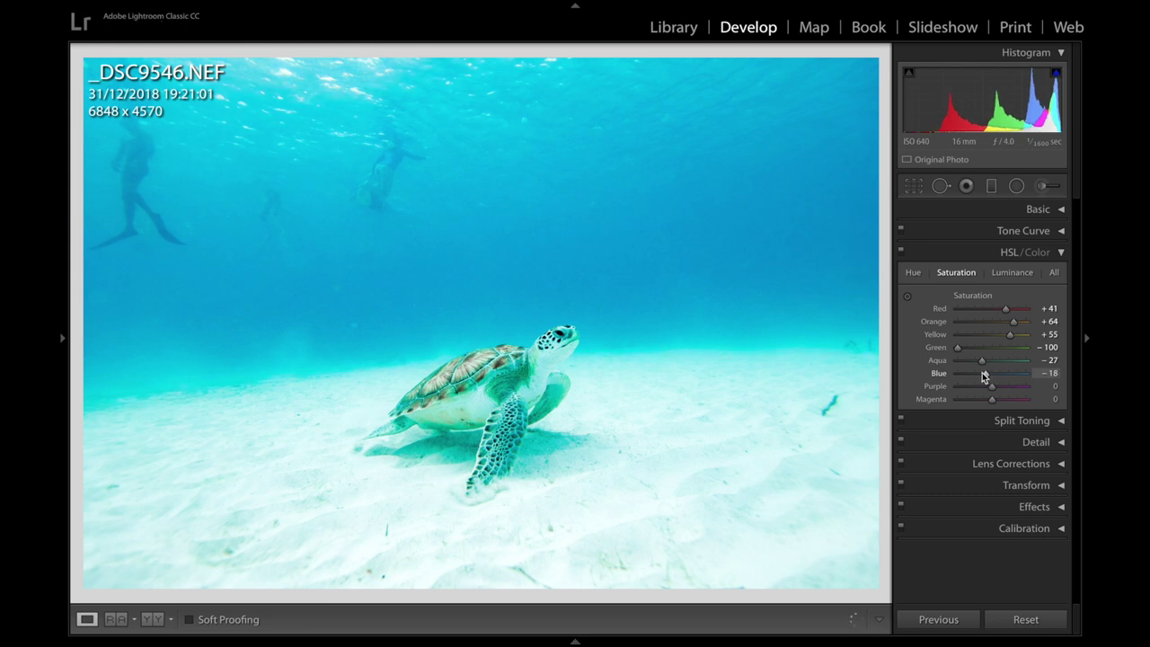
pyautogui.click(902, 254)
pyautogui.click(902, 253)
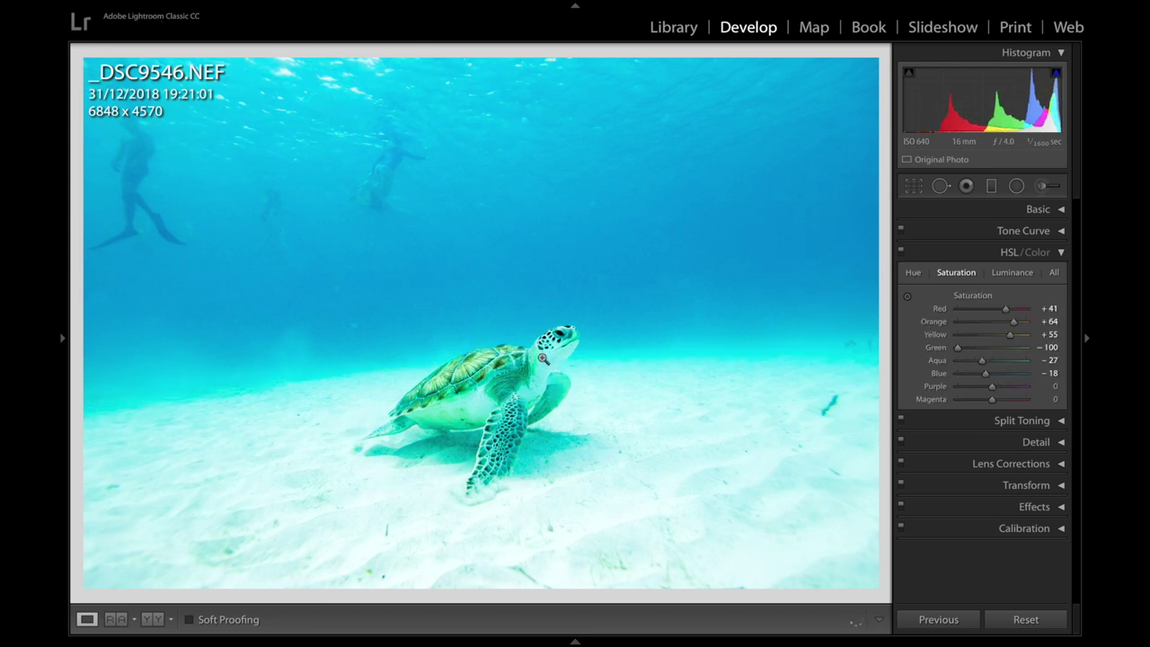
# Raise luminance for Orange +3, Aqua +4 and Blue +5, compare, and collapse the HSL panel
pyautogui.click(1012, 274)
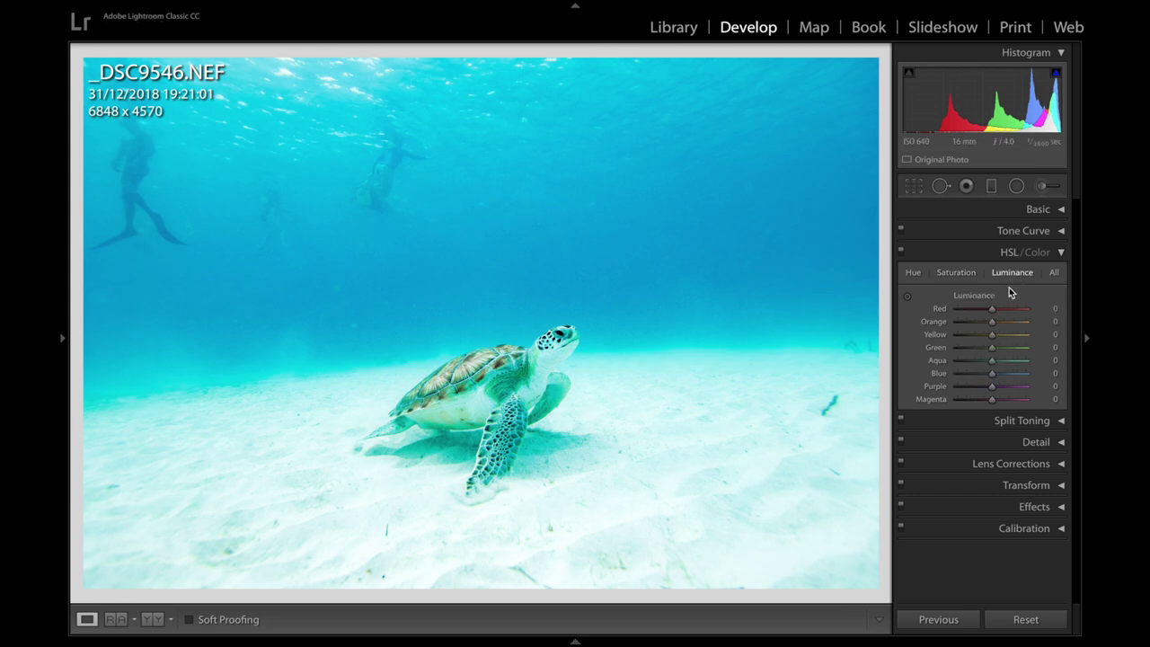
pyautogui.moveTo(993, 321); pyautogui.dragTo(993, 322)
pyautogui.moveTo(997, 378); pyautogui.dragTo(994, 377)
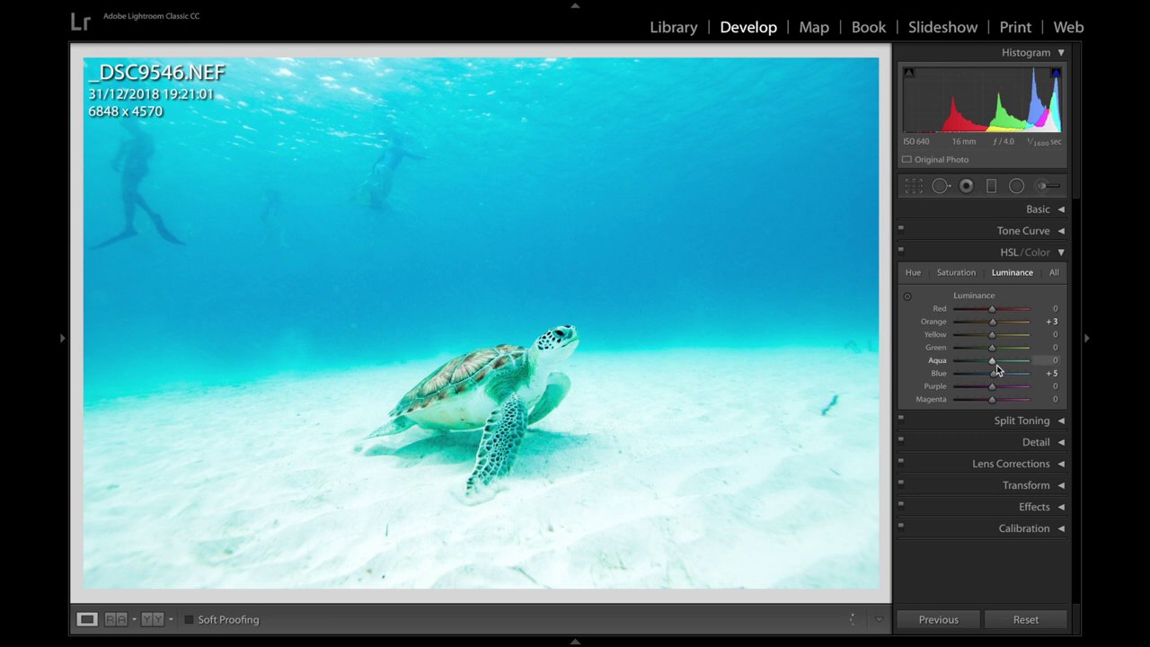
pyautogui.click(901, 253)
pyautogui.click(902, 254)
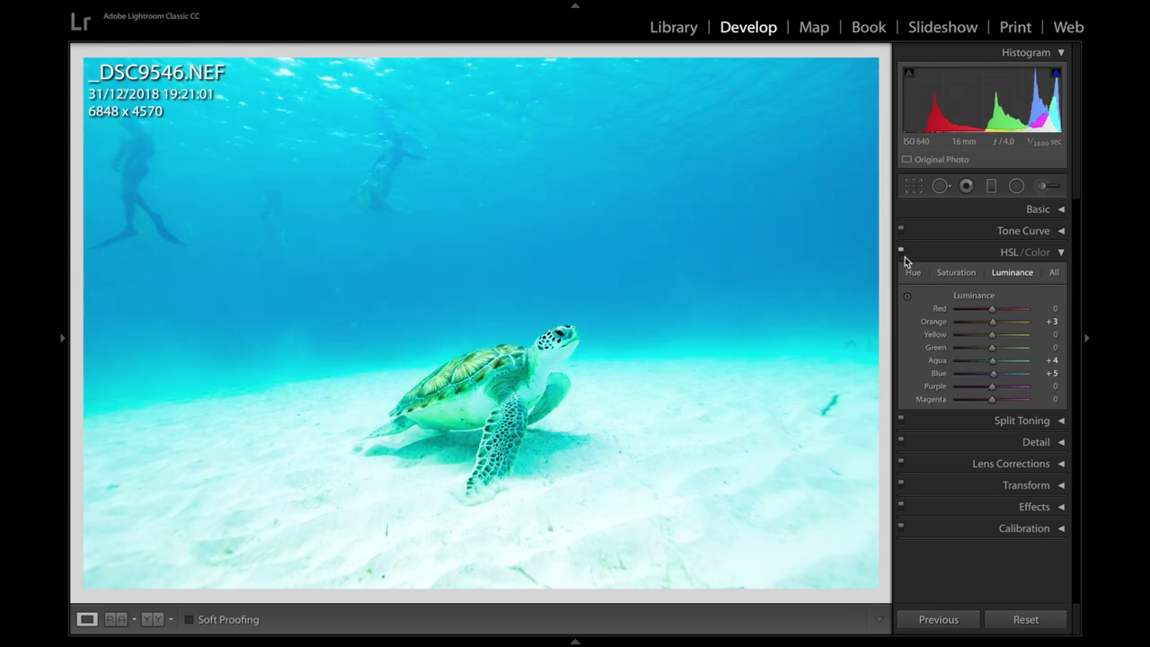
pyautogui.click(1061, 252)
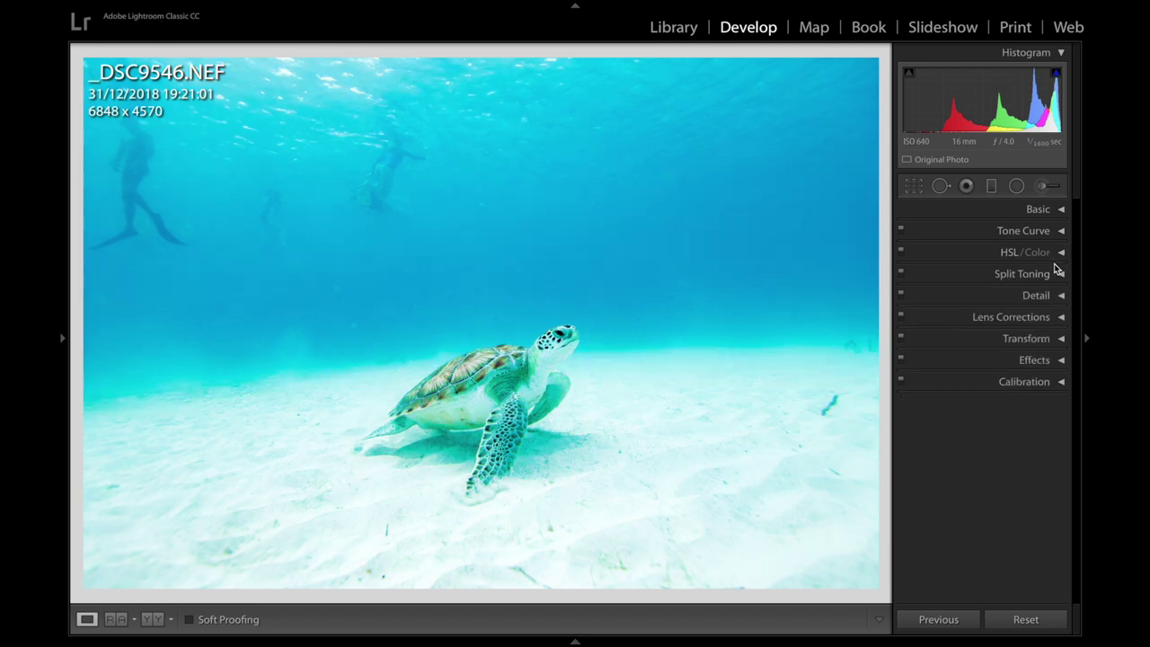
# In the Detail panel, set Sharpening Amount to 52 and Masking to 33
pyautogui.click(1060, 296)
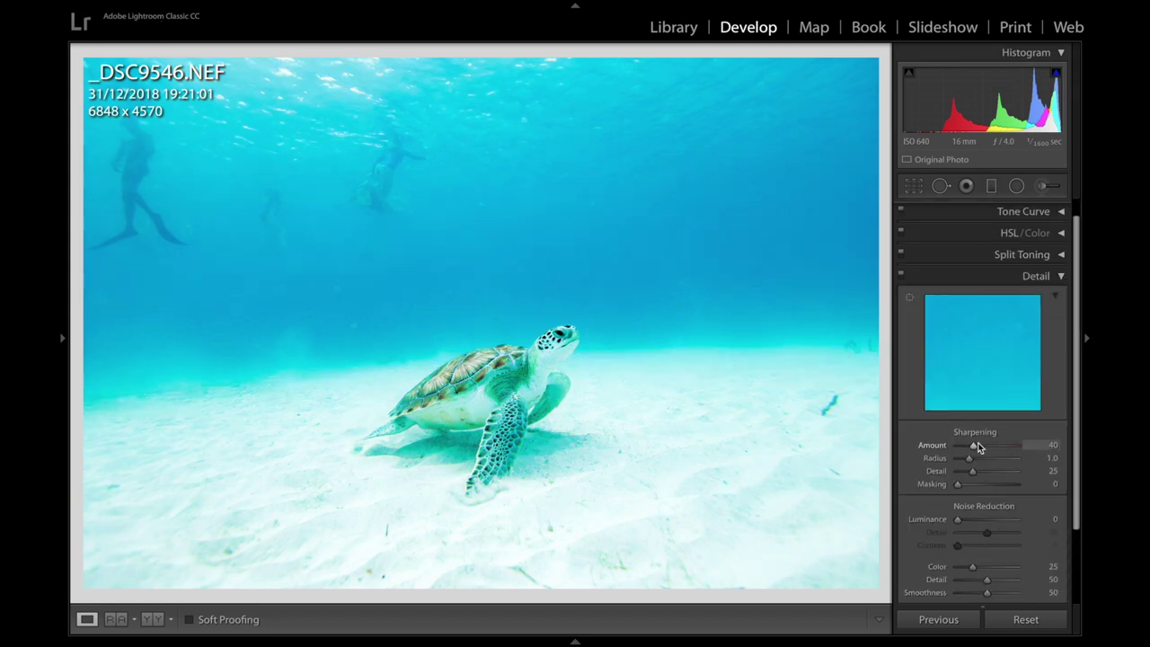
pyautogui.moveTo(976, 449); pyautogui.dragTo(979, 449)
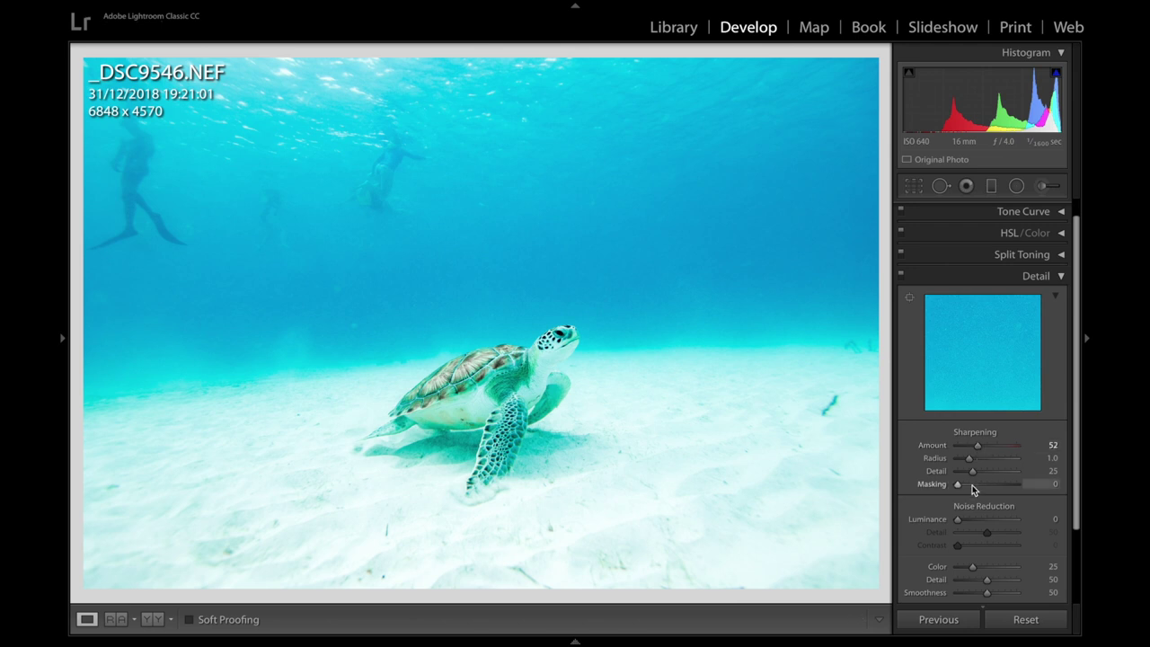
pyautogui.keyDown('alt'); pyautogui.moveTo(972, 485); pyautogui.dragTo(986, 485); pyautogui.keyUp('alt')
pyautogui.click(1042, 278)
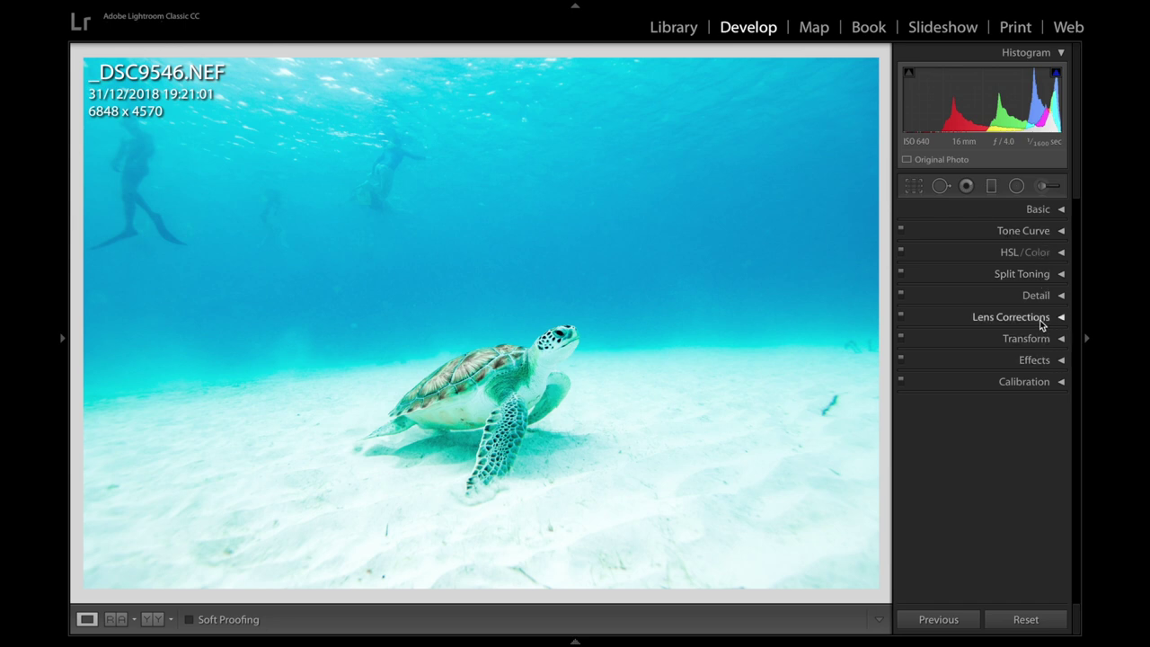
# Set Calibration Blue Primary Hue to −12 and Saturation to +7, comparing before and after
pyautogui.click(1033, 381)
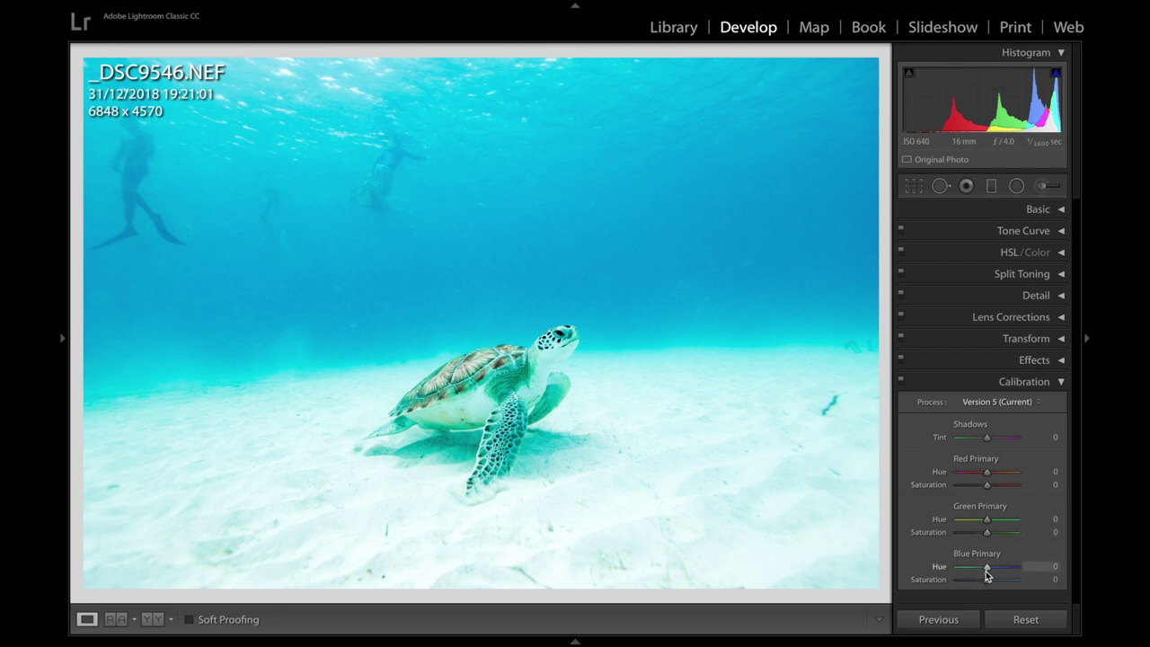
pyautogui.moveTo(987, 571); pyautogui.dragTo(983, 570)
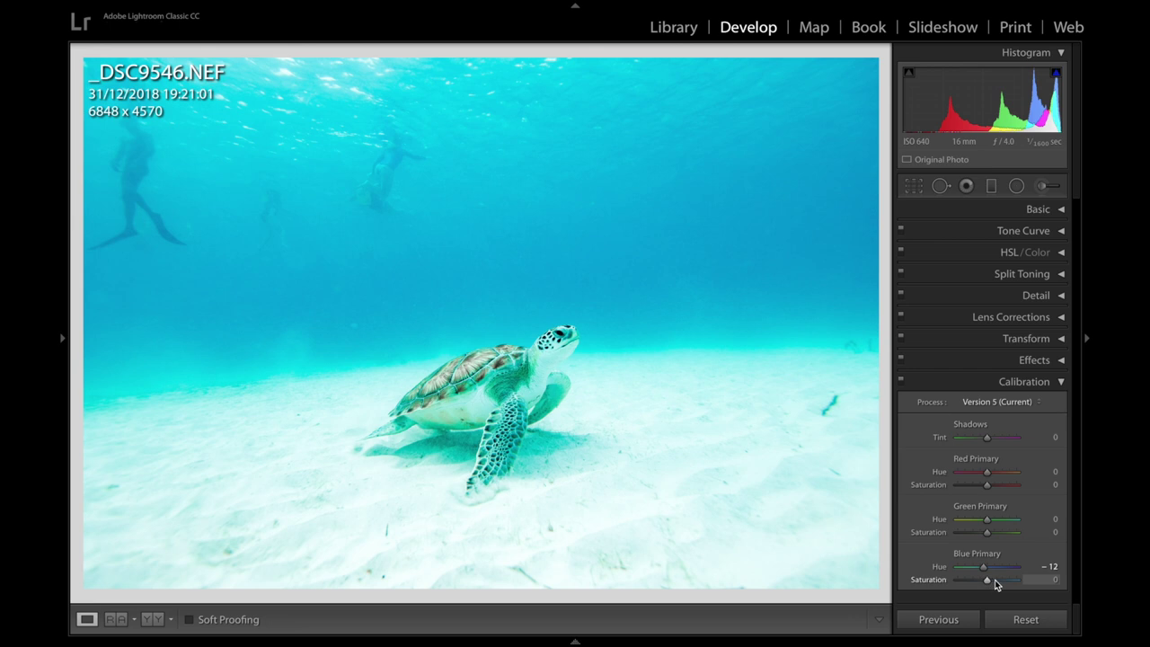
pyautogui.click(994, 579)
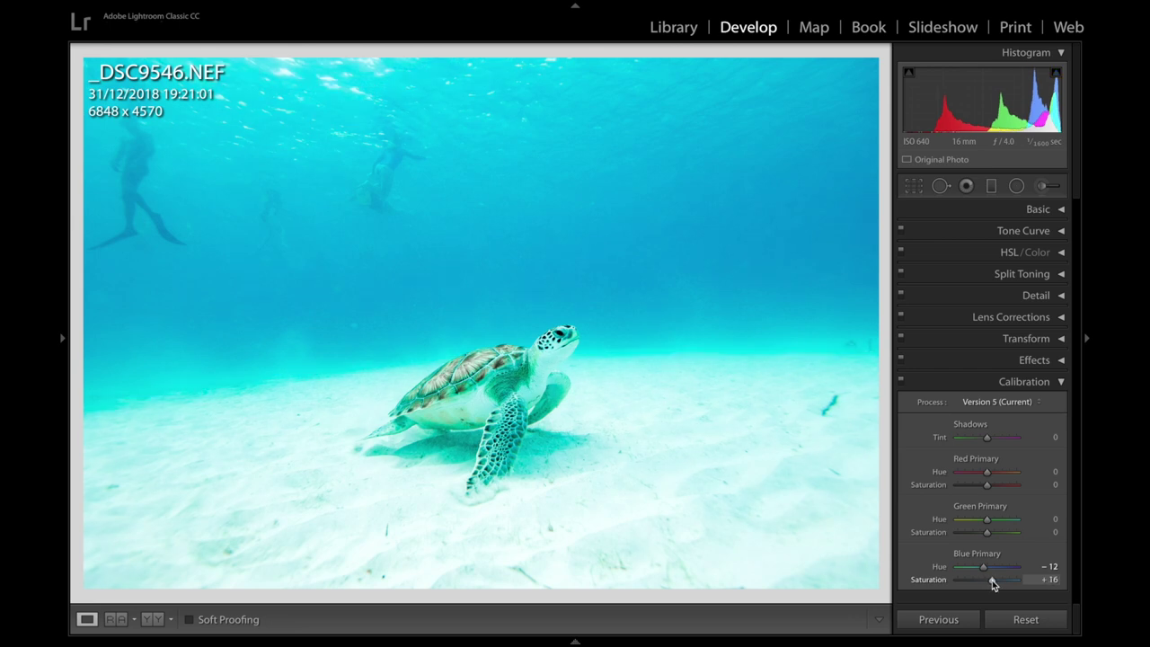
pyautogui.moveTo(992, 579); pyautogui.dragTo(990, 580)
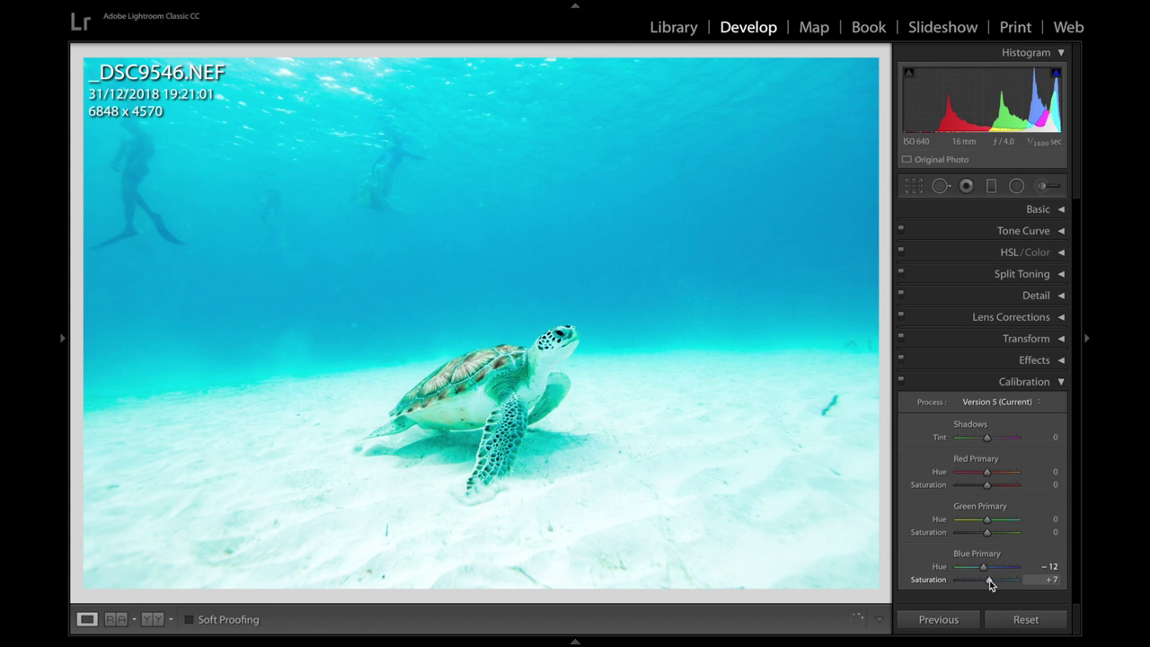
pyautogui.click(901, 382)
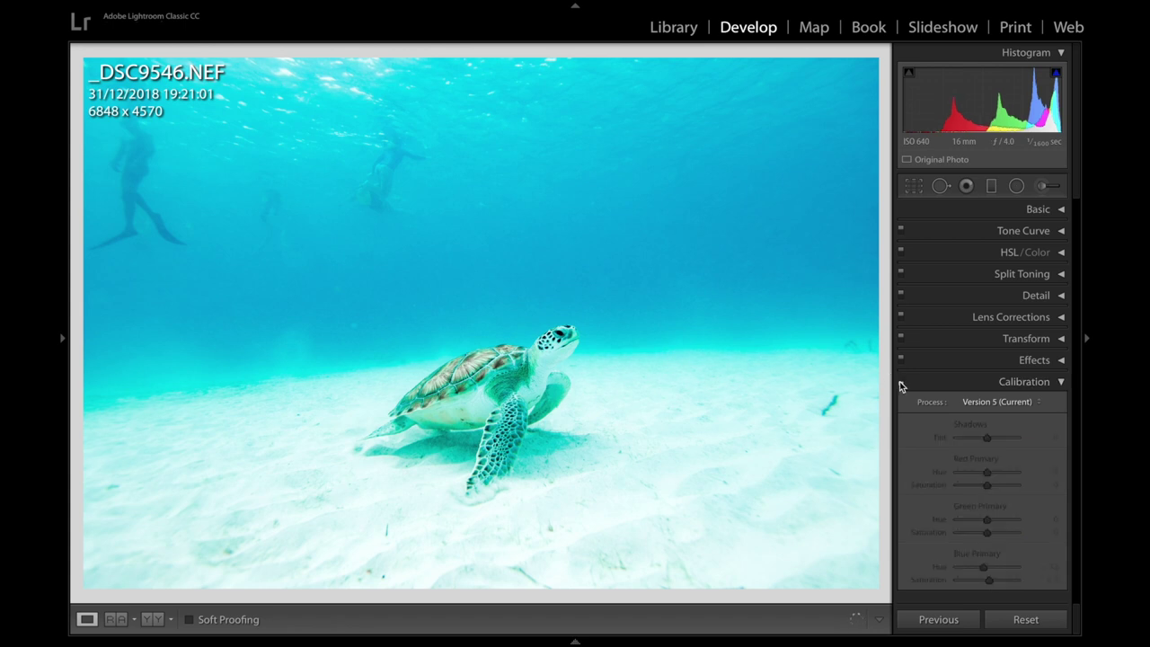
pyautogui.click(900, 382)
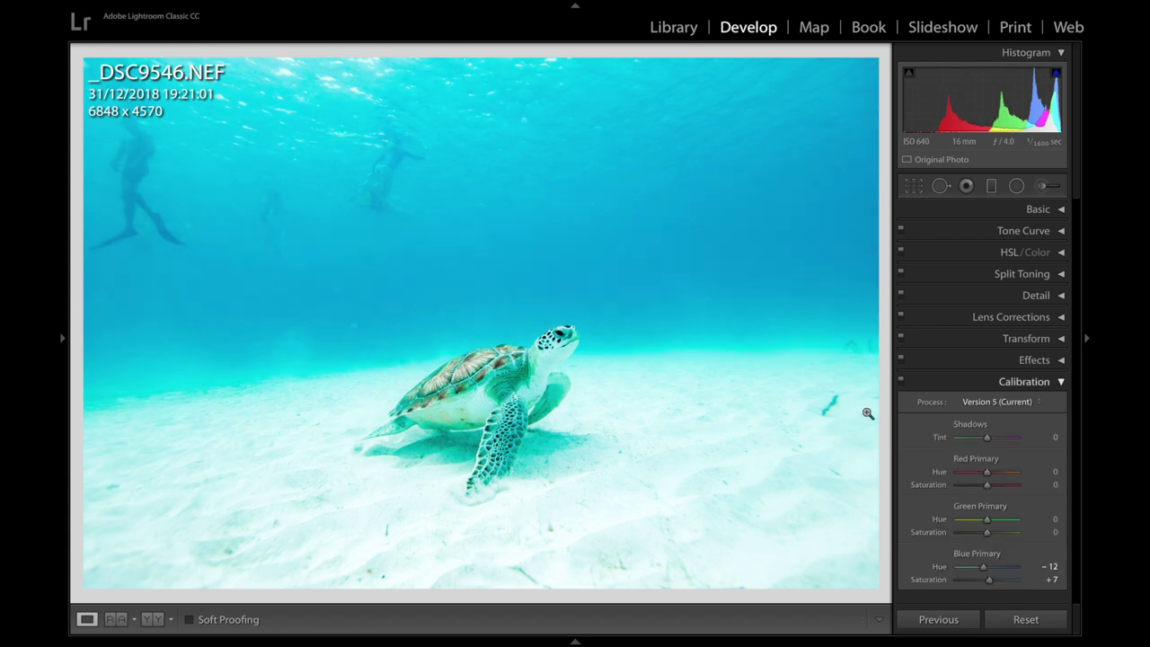
pyautogui.click(1012, 384)
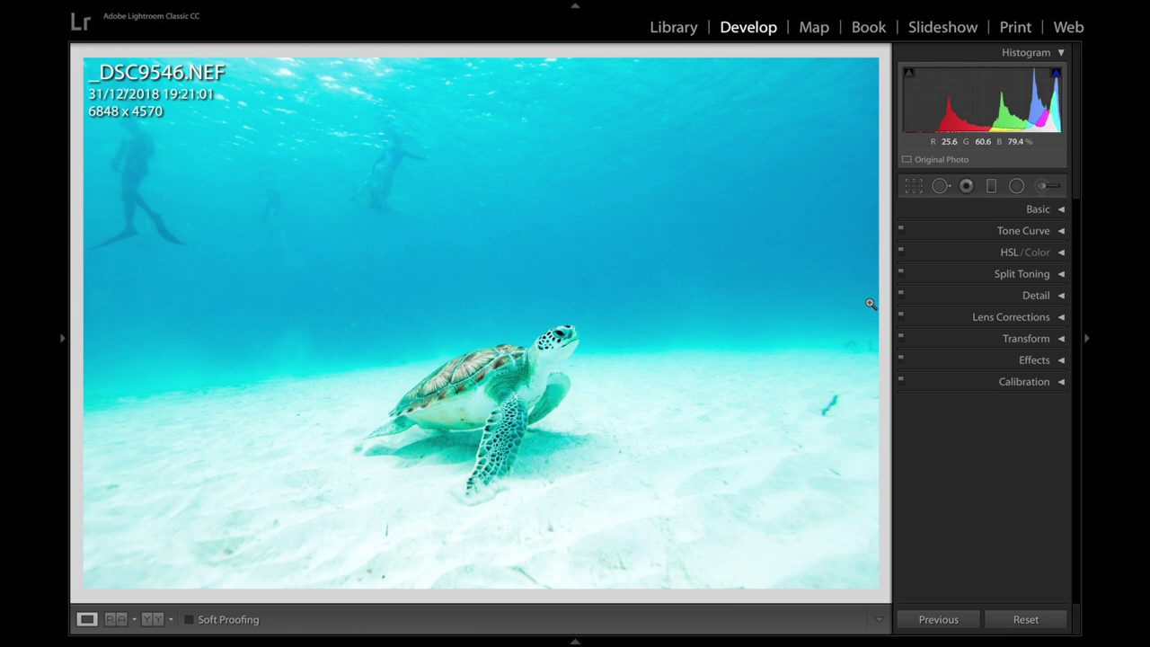
# Zoom in on the turtle and start an Adjustment Brush with Temp 16
pyautogui.click(470, 431)
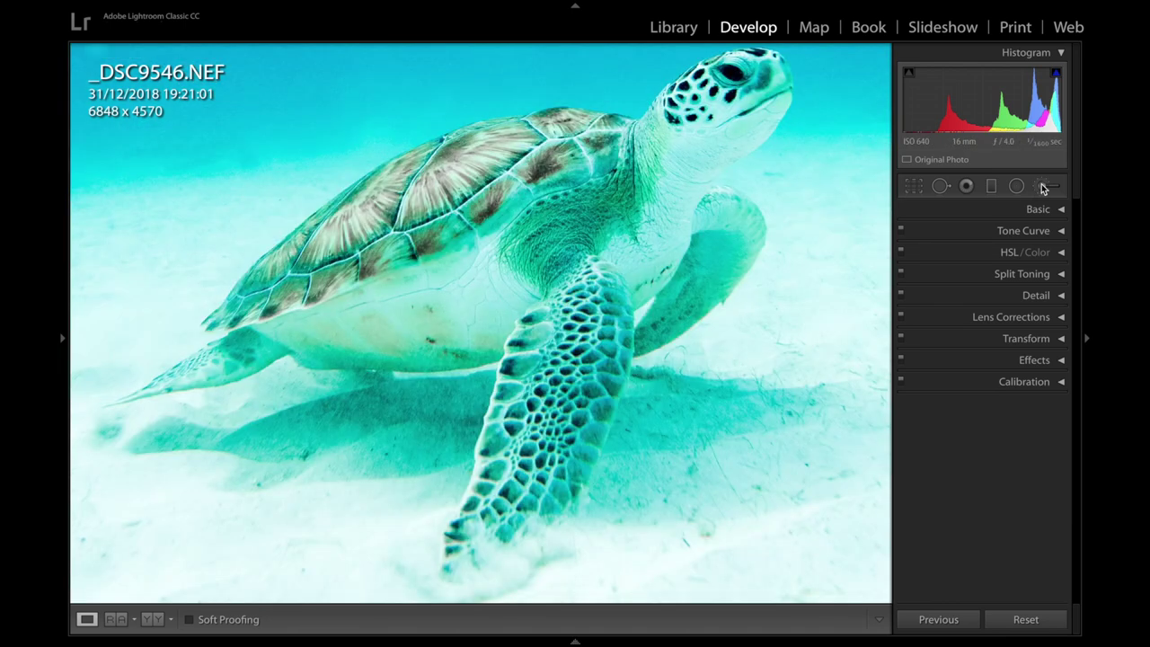
pyautogui.click(1041, 187)
pyautogui.moveTo(992, 247); pyautogui.dragTo(1007, 261)
pyautogui.scroll(-2, 548, 336)
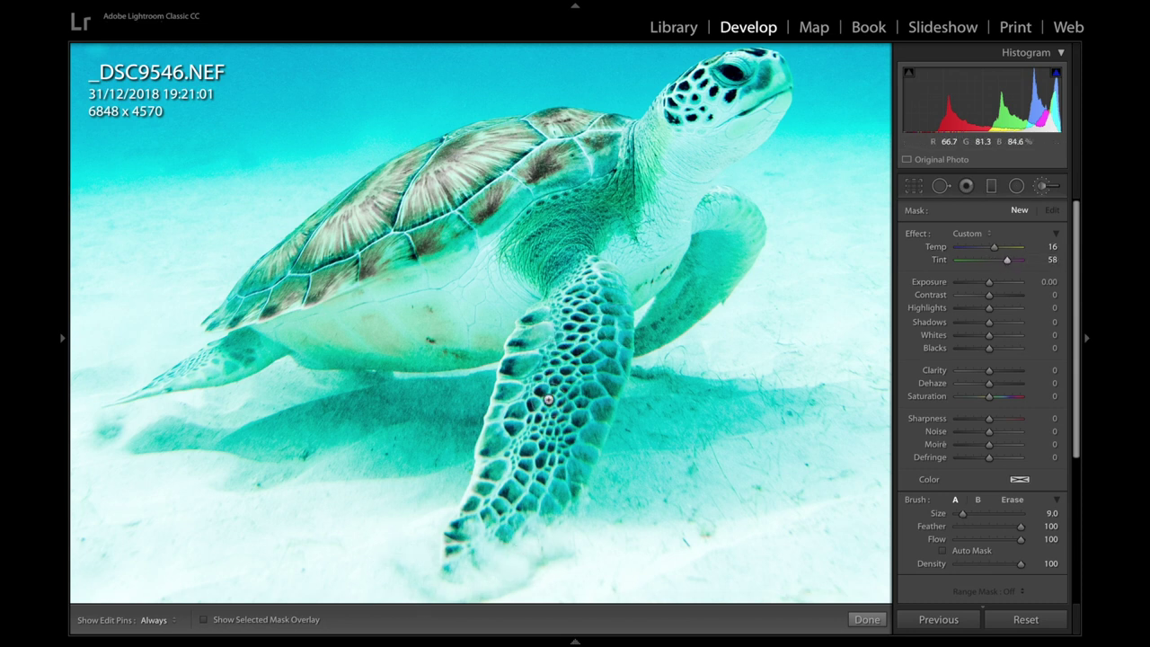
# Paint the brush over the front flipper, the shell and its lower edge, and the flipper tip, resizing the brush as needed
pyautogui.moveTo(530, 451)
pyautogui.mouseDown()
pyautogui.moveTo(548, 337)
pyautogui.moveTo(528, 451)
pyautogui.moveTo(579, 352)
pyautogui.mouseUp()
pyautogui.press('h')
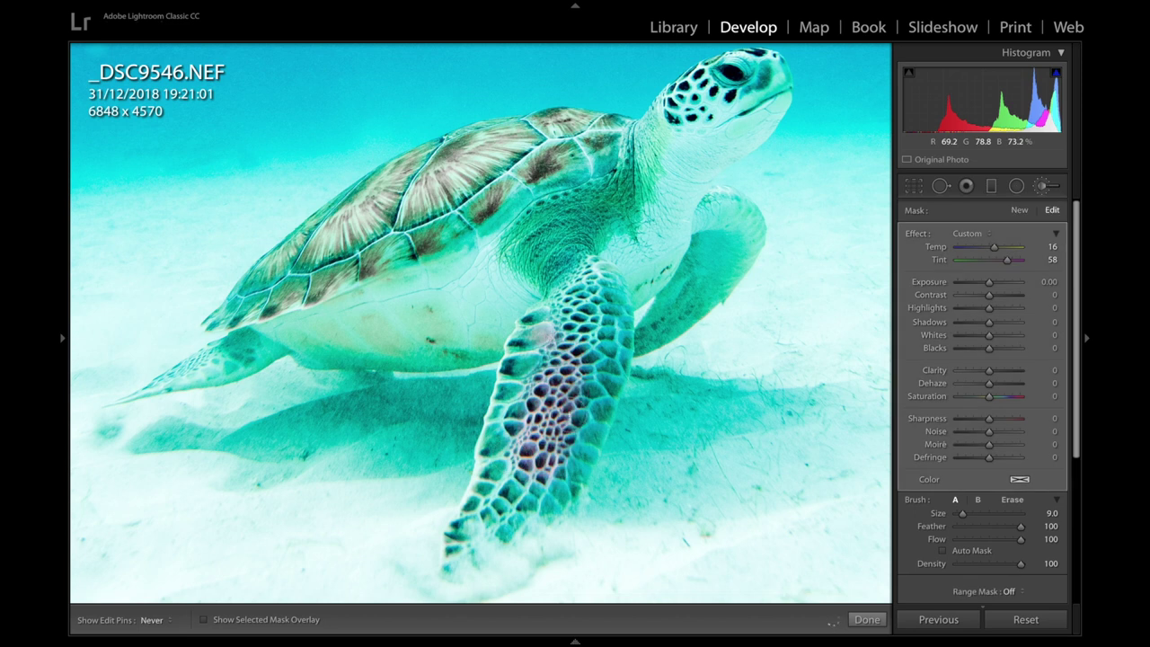
pyautogui.moveTo(505, 299)
pyautogui.mouseDown()
pyautogui.moveTo(549, 263)
pyautogui.moveTo(427, 245)
pyautogui.moveTo(548, 164)
pyautogui.moveTo(436, 183)
pyautogui.moveTo(431, 167)
pyautogui.moveTo(481, 149)
pyautogui.moveTo(605, 140)
pyautogui.mouseUp()
pyautogui.moveTo(346, 241); pyautogui.dragTo(247, 320)
pyautogui.press('h')
pyautogui.press('[')
pyautogui.press('[')
pyautogui.press('[')
pyautogui.press('[')
pyautogui.press('[')
pyautogui.press('h')
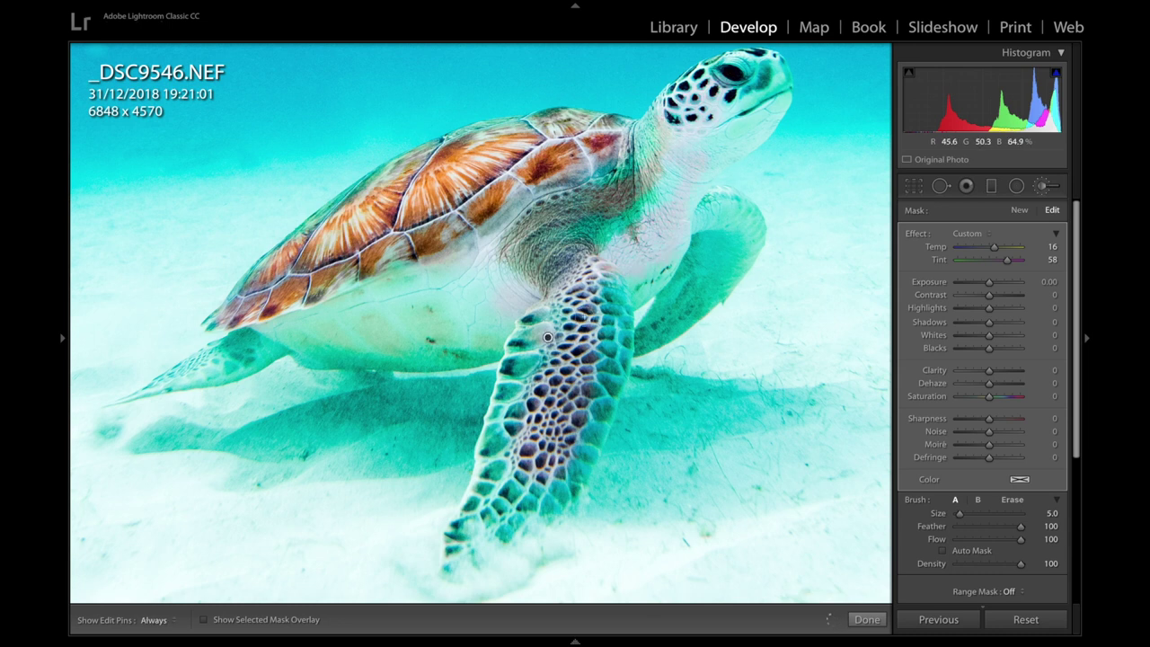
pyautogui.press(']')
pyautogui.click(529, 546)
pyautogui.moveTo(505, 545)
pyautogui.mouseDown()
pyautogui.moveTo(489, 542)
pyautogui.moveTo(493, 567)
pyautogui.moveTo(533, 518)
pyautogui.moveTo(489, 550)
pyautogui.mouseUp()
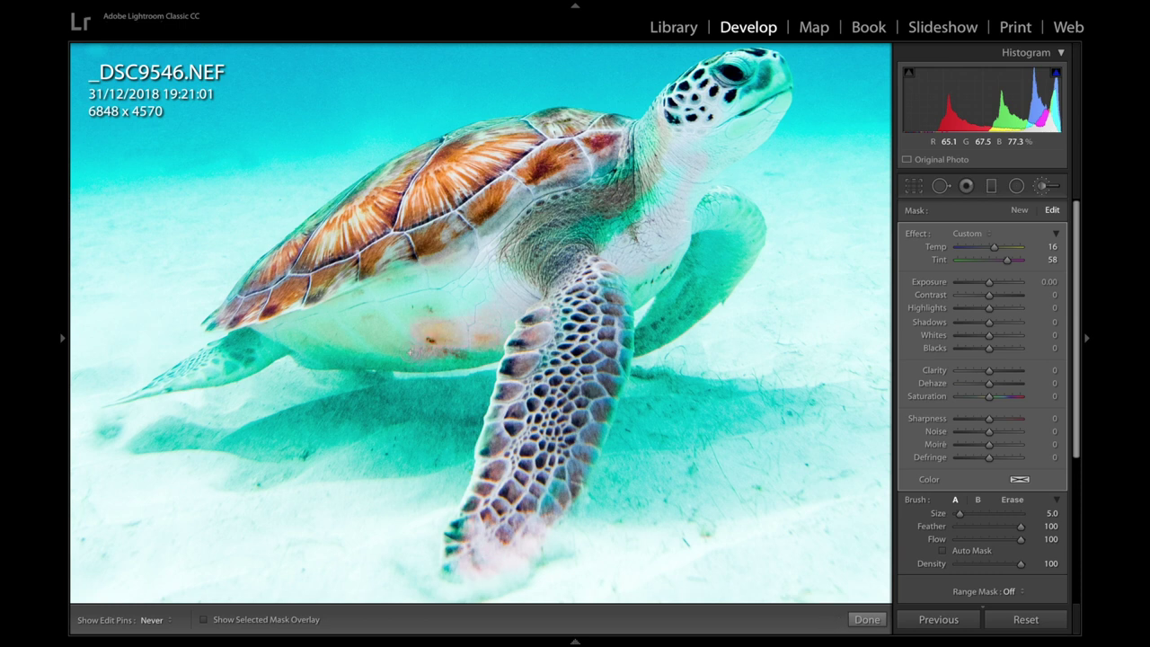
# Undo a stray stroke, paint the back flipper, upper shell, head and front flipper, then set Tint to 58
pyautogui.press('h')
pyautogui.hotkey('ctrl', 'z')
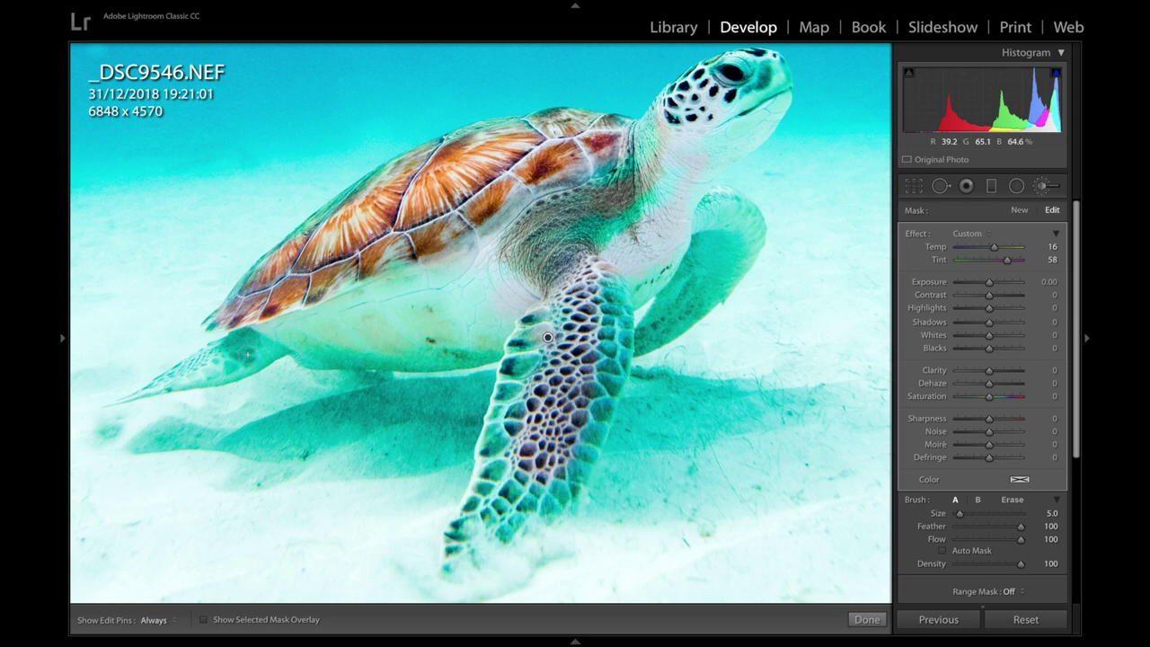
pyautogui.press('h')
pyautogui.moveTo(244, 356); pyautogui.dragTo(167, 381)
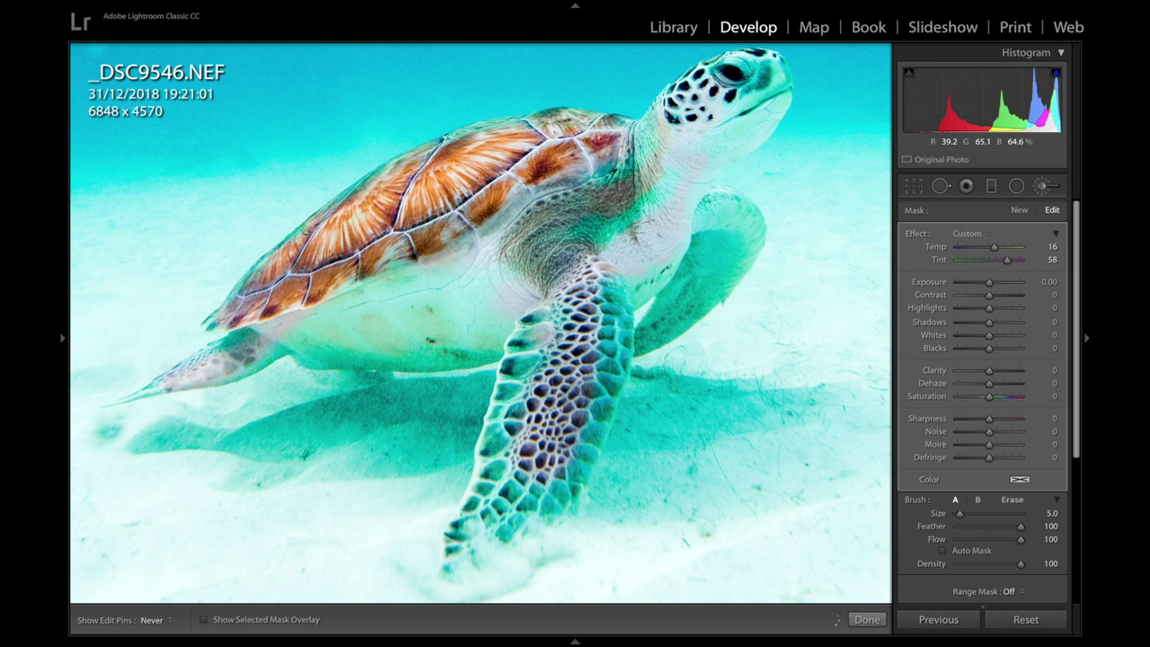
pyautogui.moveTo(517, 128); pyautogui.dragTo(575, 117)
pyautogui.moveTo(739, 81)
pyautogui.mouseDown()
pyautogui.moveTo(766, 76)
pyautogui.moveTo(726, 56)
pyautogui.mouseUp()
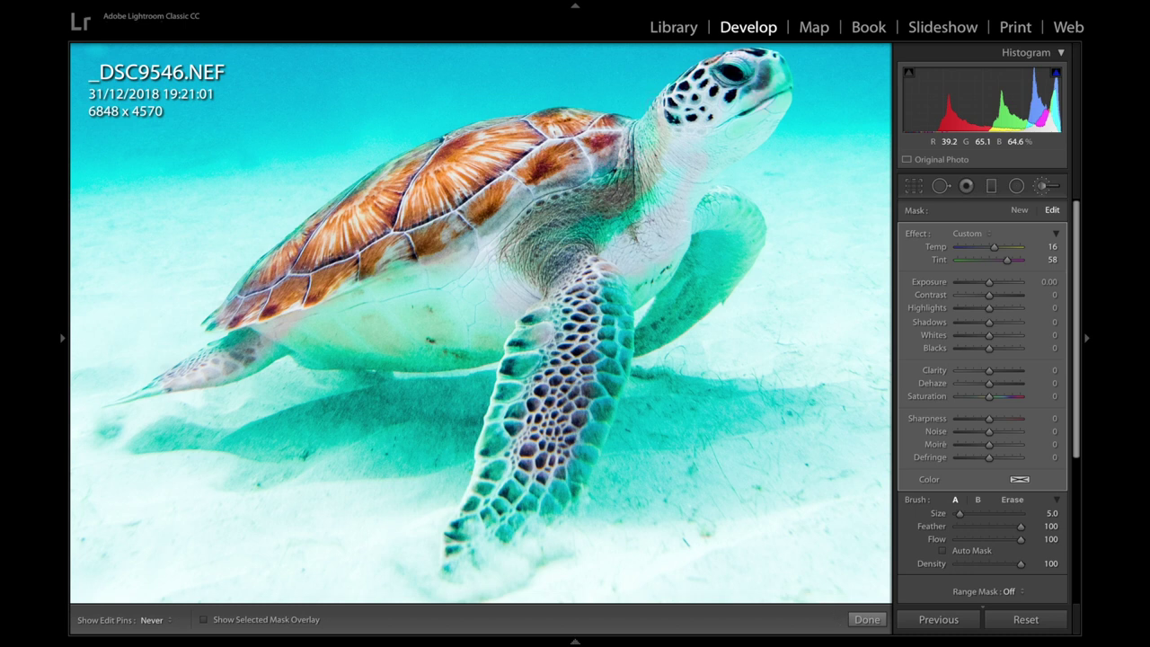
pyautogui.press(']')
pyautogui.moveTo(548, 337); pyautogui.dragTo(484, 550)
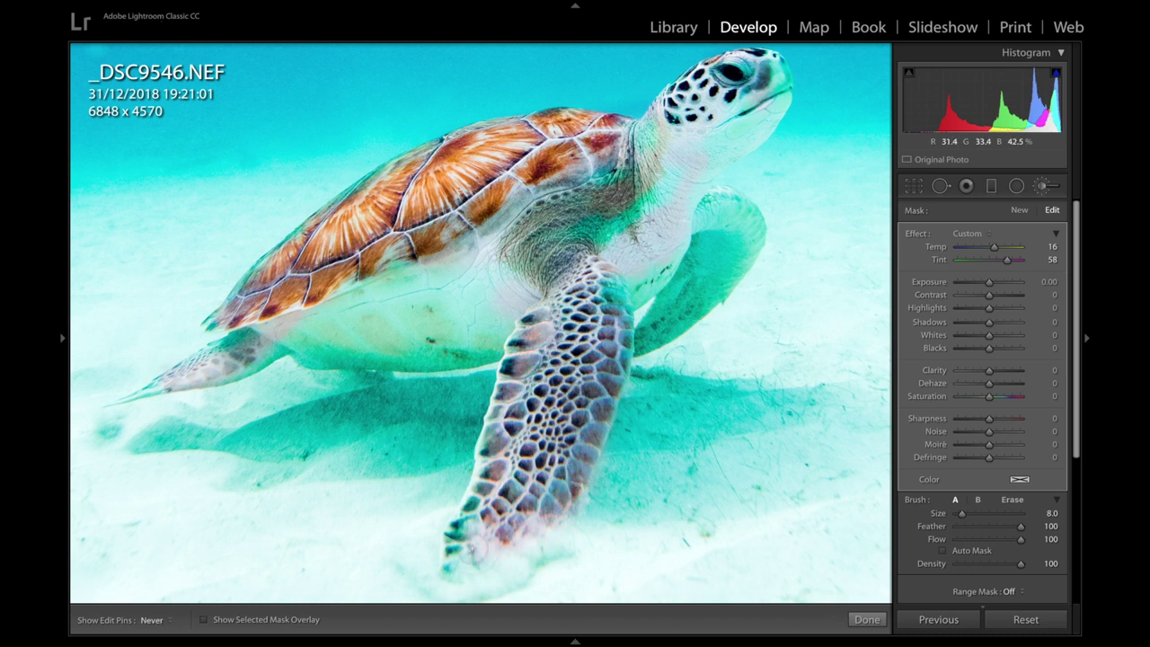
pyautogui.press('h')
pyautogui.moveTo(1007, 260); pyautogui.dragTo(985, 260)
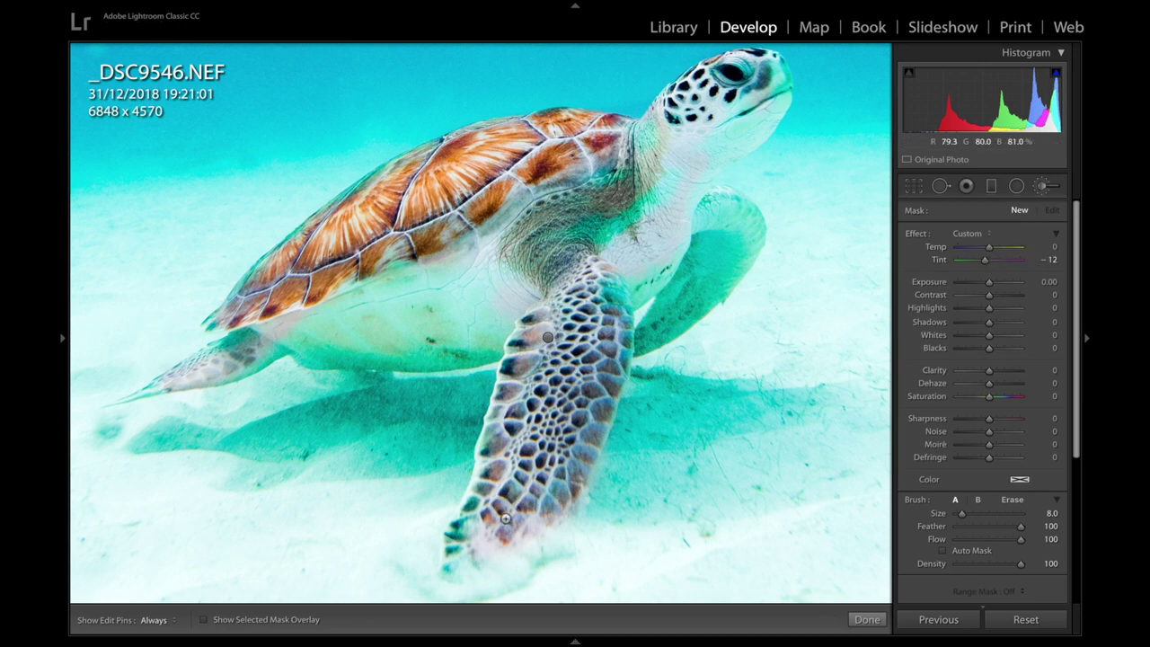
# Start a new brush at Temp 13 and size 5, and paint the upper front flipper
pyautogui.click(508, 545)
pyautogui.press('h')
pyautogui.press('h')
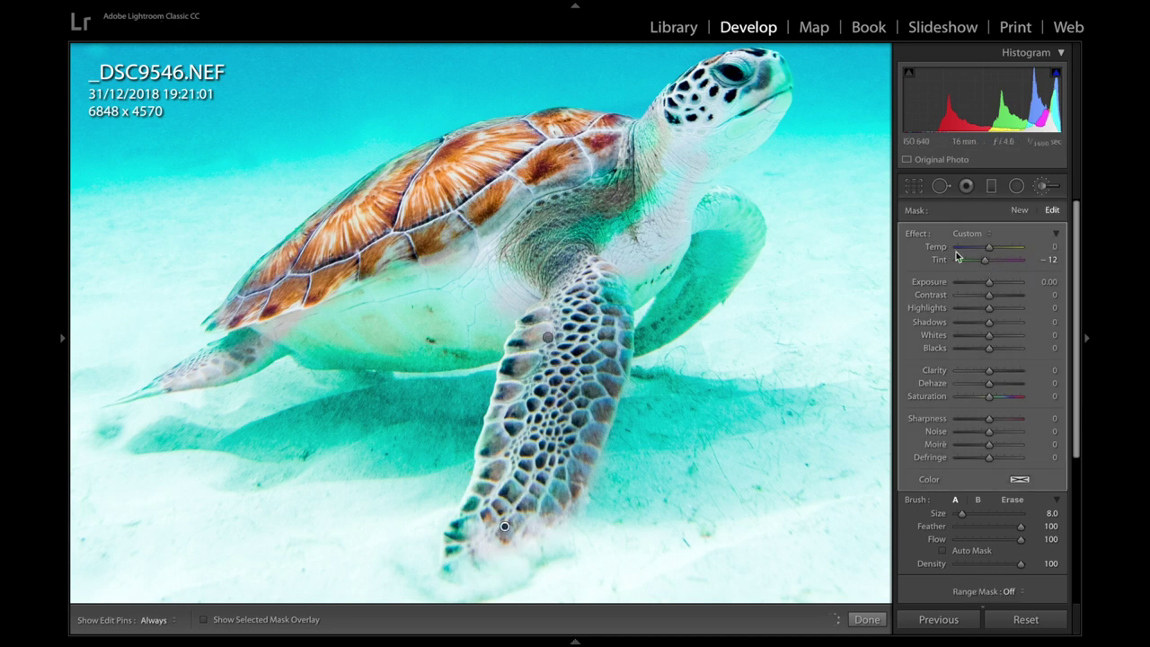
pyautogui.moveTo(989, 246); pyautogui.dragTo(997, 252)
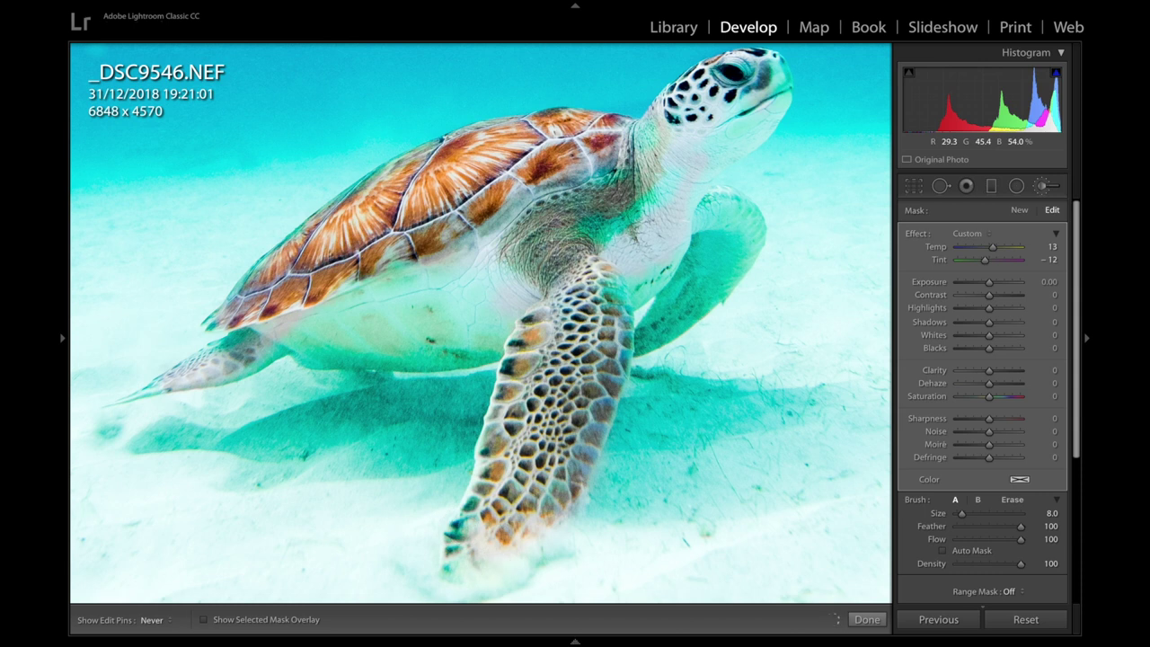
pyautogui.press('h')
pyautogui.press('[')
pyautogui.press('[')
pyautogui.press('[')
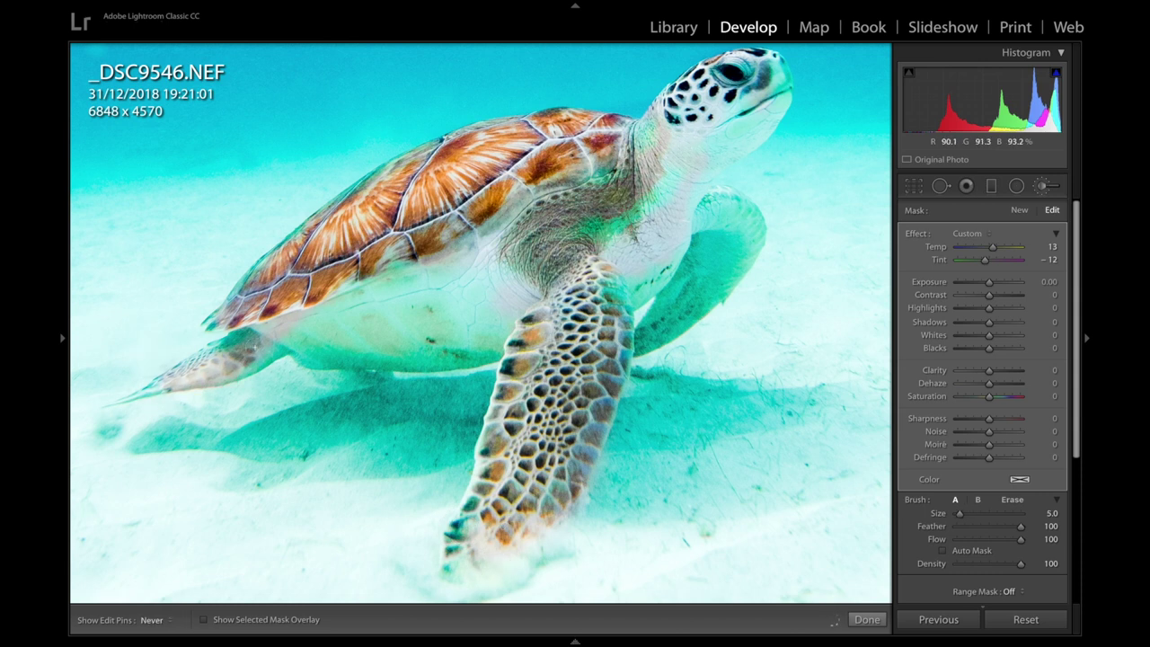
pyautogui.press('h')
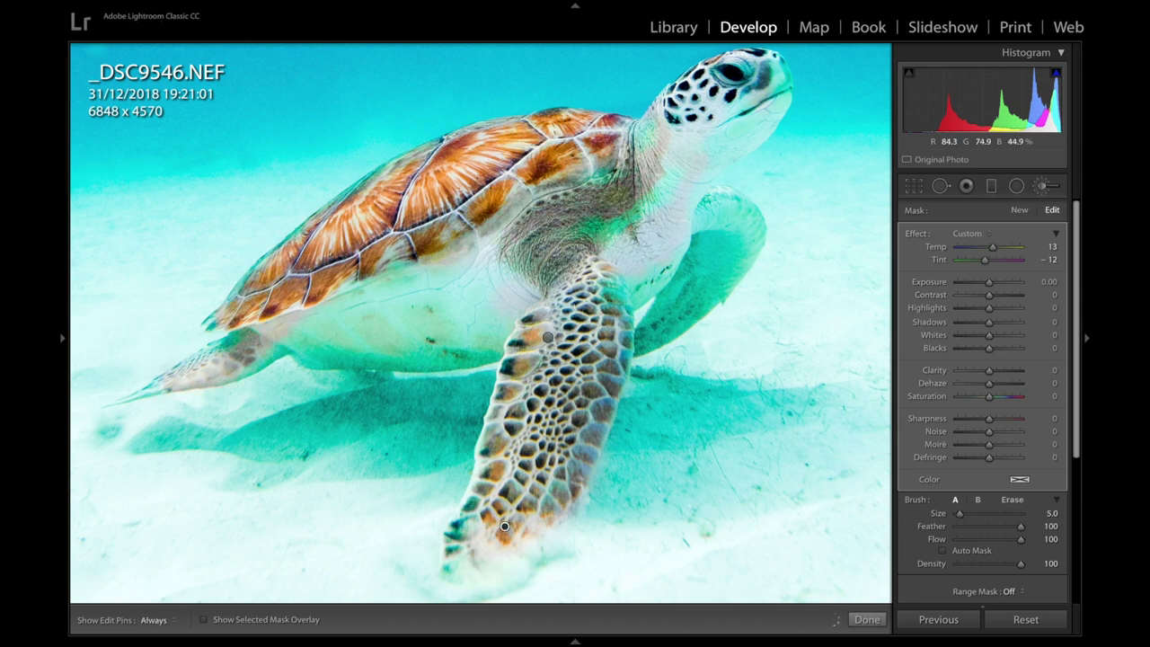
pyautogui.press('h')
pyautogui.moveTo(710, 285)
pyautogui.mouseDown()
pyautogui.moveTo(641, 341)
pyautogui.moveTo(736, 224)
pyautogui.mouseUp()
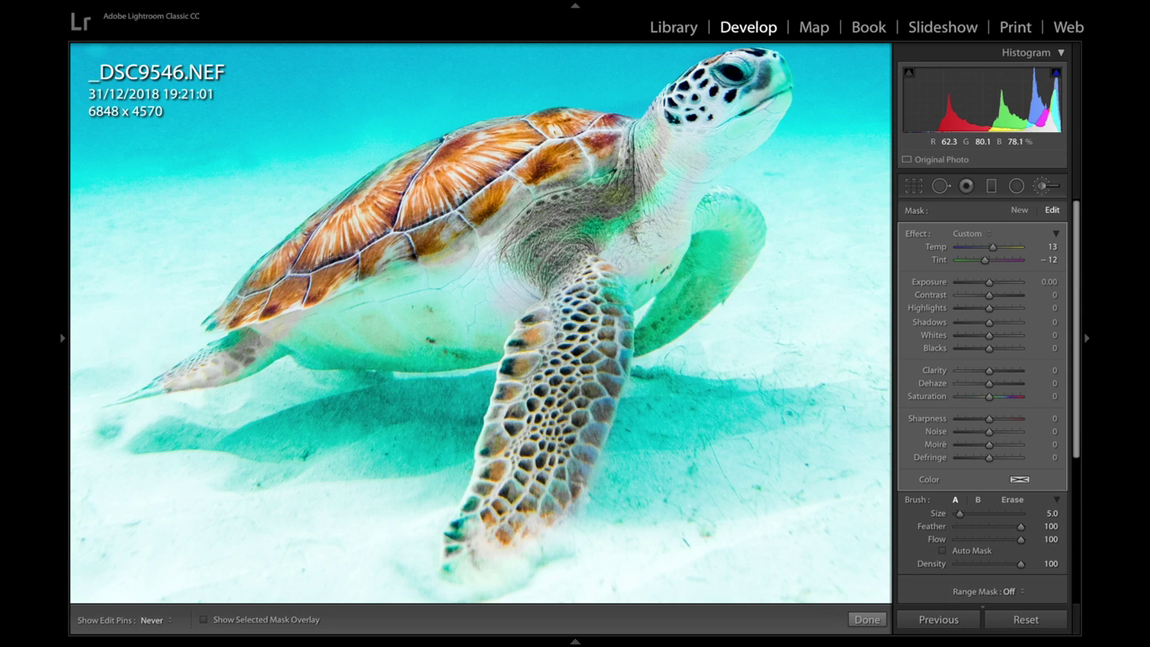
pyautogui.press('h')
# Begin a fresh brush adjustment with Clarity 17 and paint it over the turtle's neck
pyautogui.press('Escape')
pyautogui.click(1047, 258)
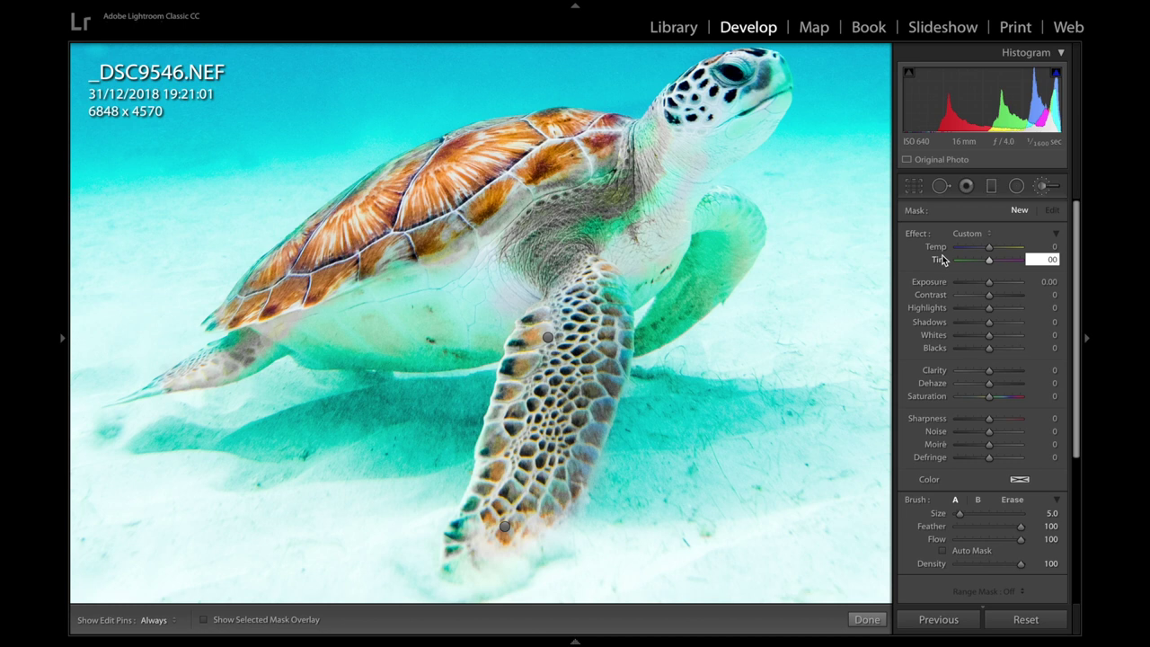
pyautogui.moveTo(991, 371); pyautogui.dragTo(995, 371)
pyautogui.moveTo(549, 262)
pyautogui.mouseDown()
pyautogui.moveTo(593, 216)
pyautogui.moveTo(643, 227)
pyautogui.moveTo(247, 348)
pyautogui.moveTo(539, 417)
pyautogui.moveTo(683, 297)
pyautogui.moveTo(764, 101)
pyautogui.mouseUp()
pyautogui.press('h')
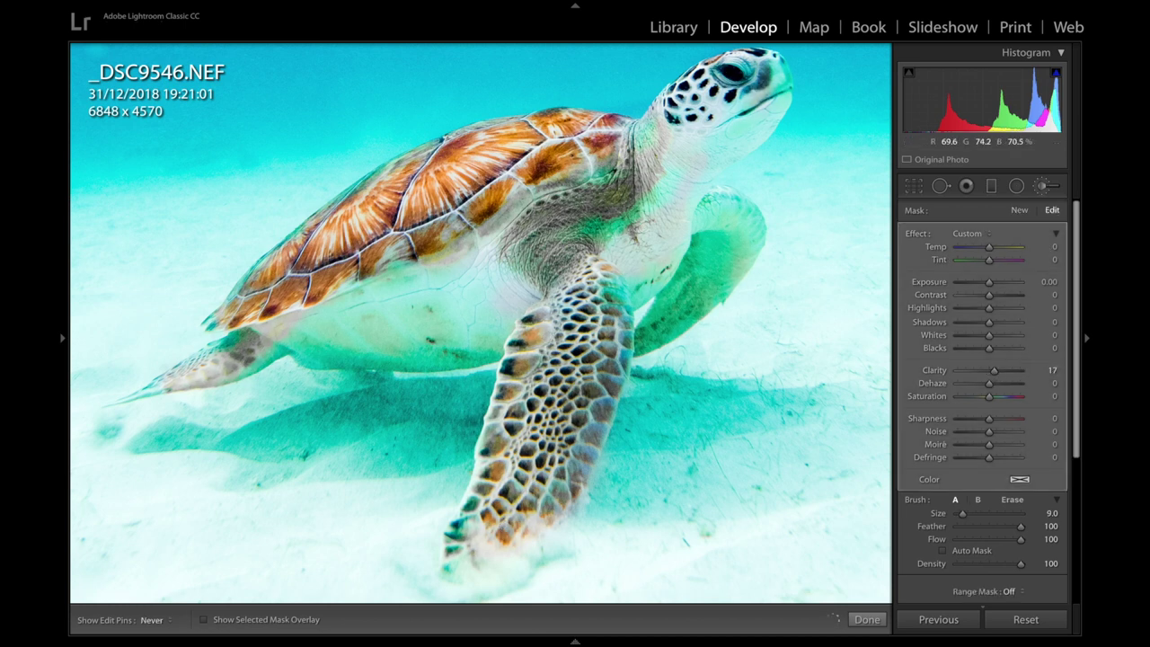
# Reopen the Adjustment Brush at a smaller size and paint over the turtle's rear flipper
pyautogui.press('k')
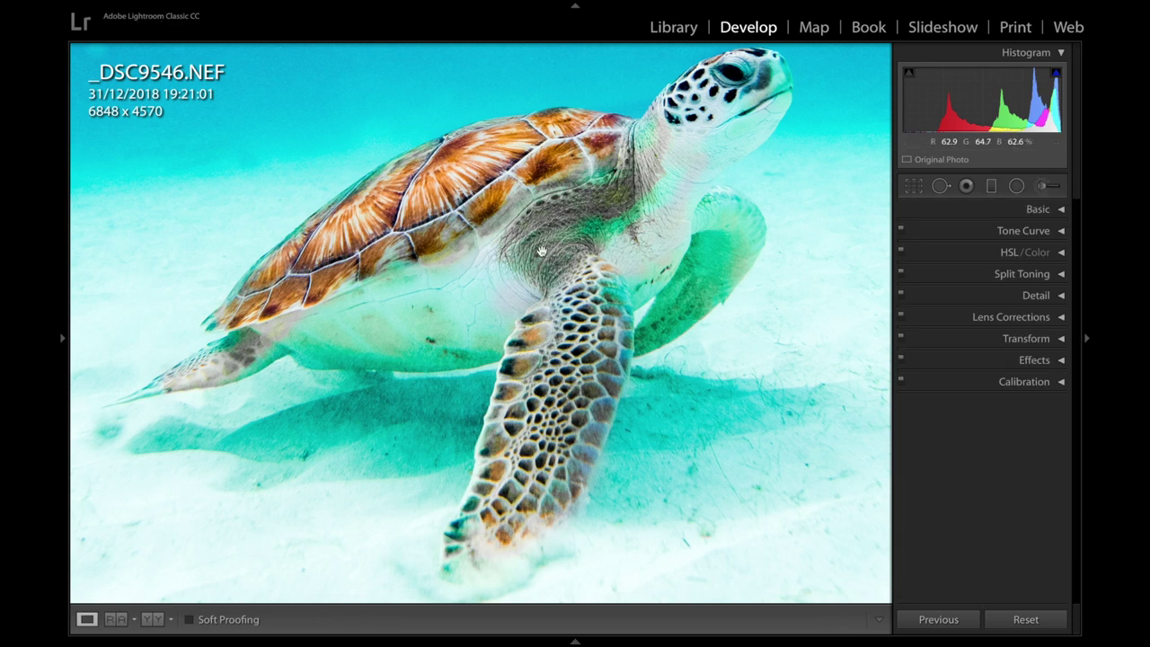
pyautogui.press('k')
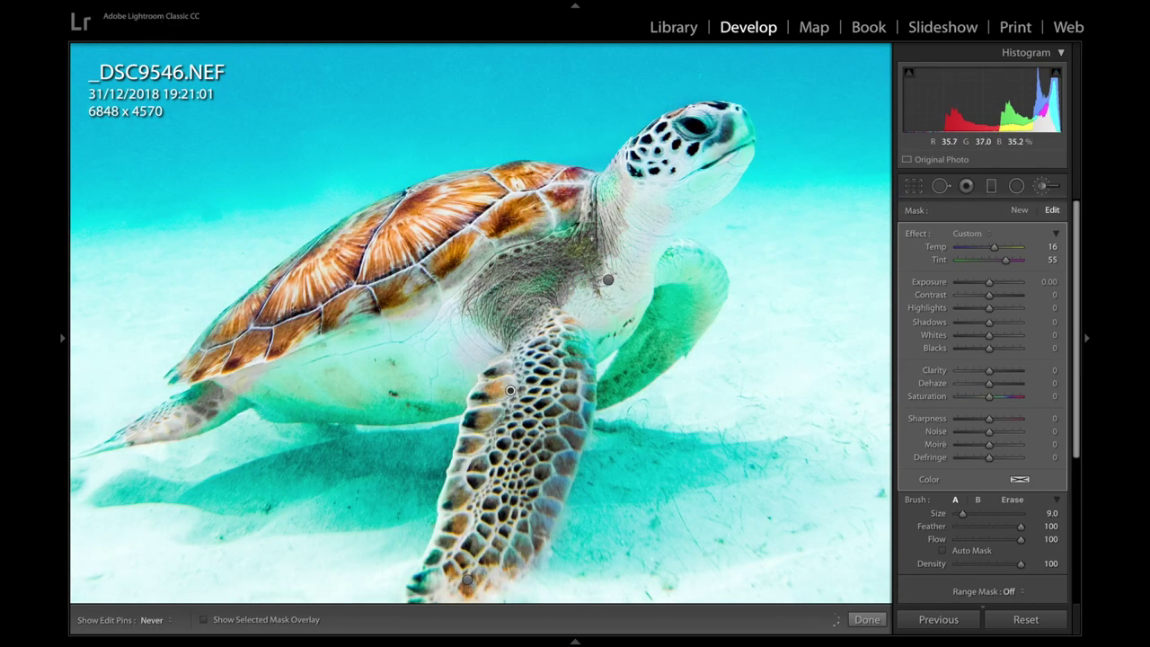
pyautogui.press('[')
pyautogui.press('[')
pyautogui.press('[')
pyautogui.press('[')
pyautogui.moveTo(681, 292); pyautogui.dragTo(629, 366)
pyautogui.moveTo(707, 280); pyautogui.dragTo(711, 281)
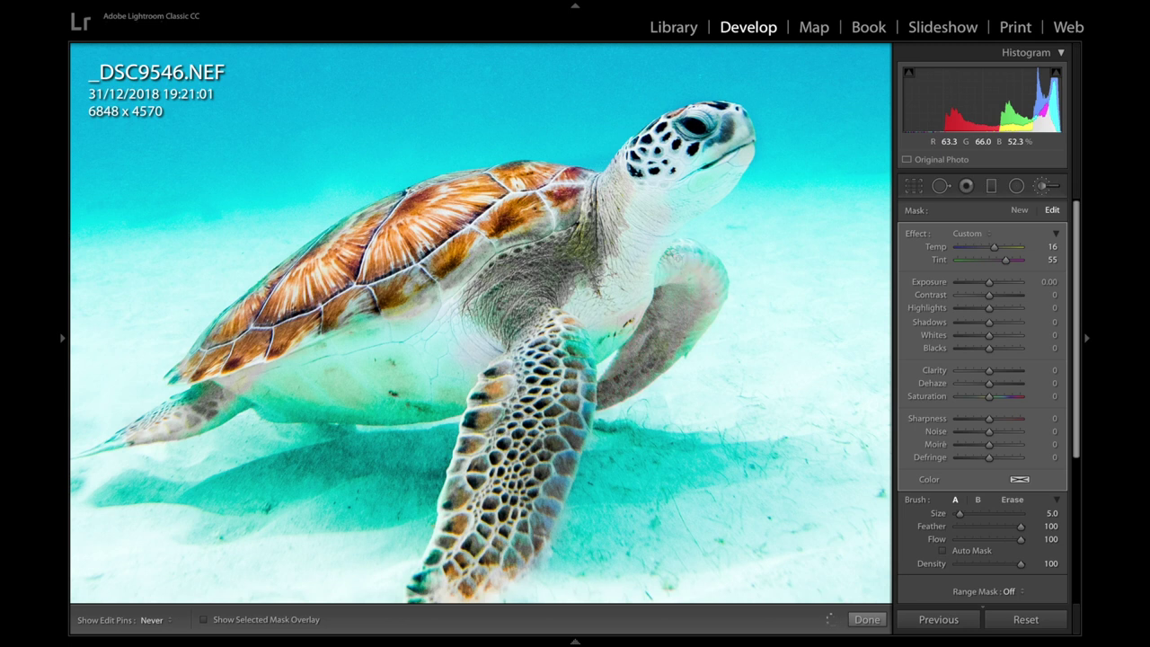
pyautogui.press('h')
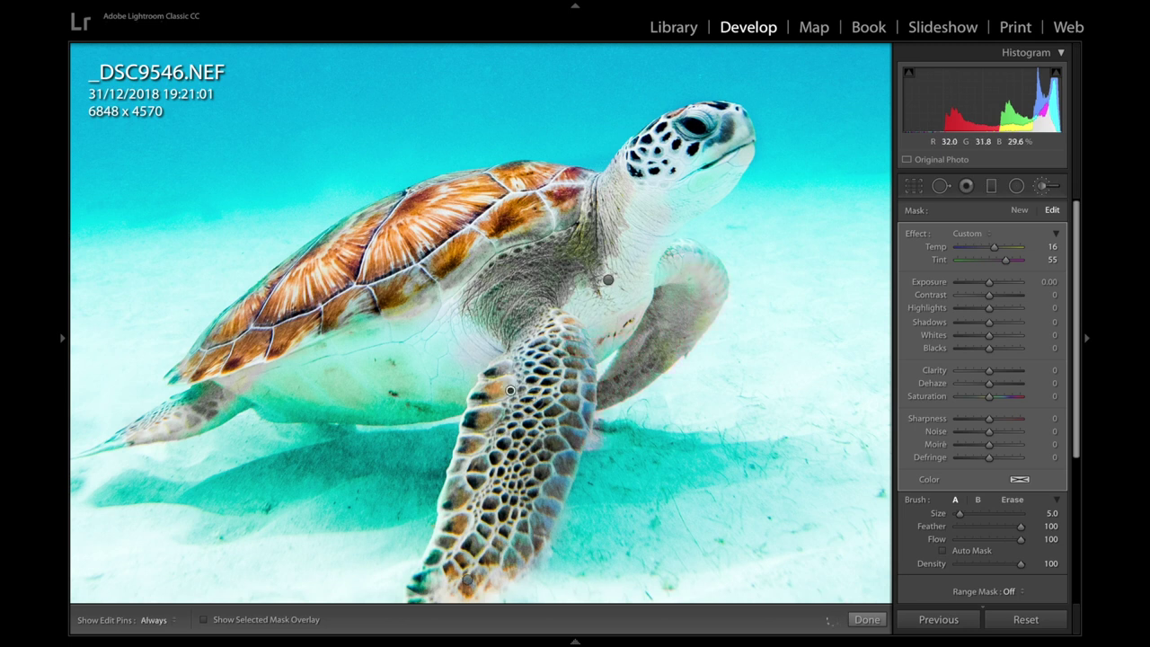
pyautogui.scroll(-2, 991, 556)
# Switch the brush to Erase, select the turtle's adjustment, and finish brushing with Done
pyautogui.click(1011, 450)
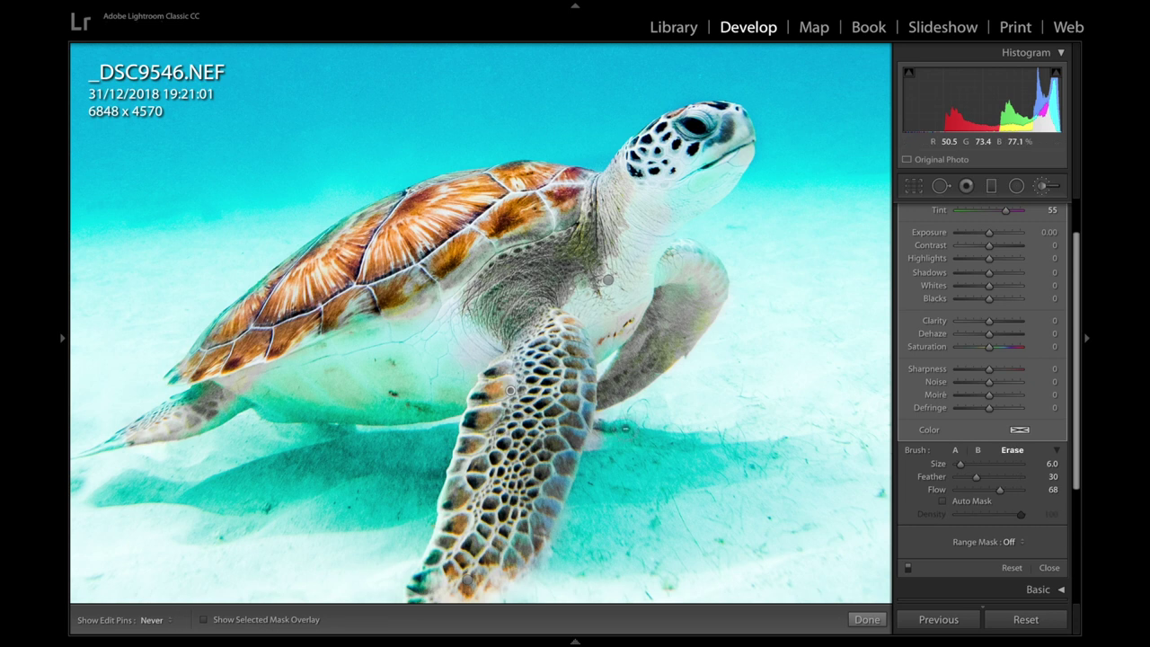
pyautogui.click(608, 281)
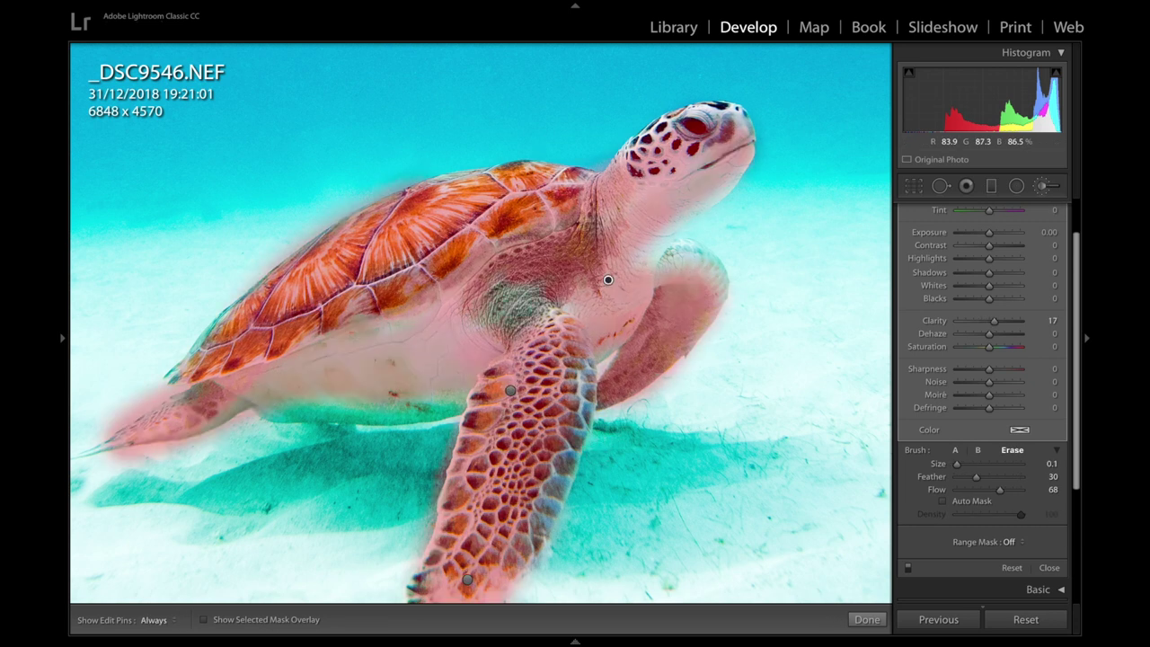
pyautogui.press('h')
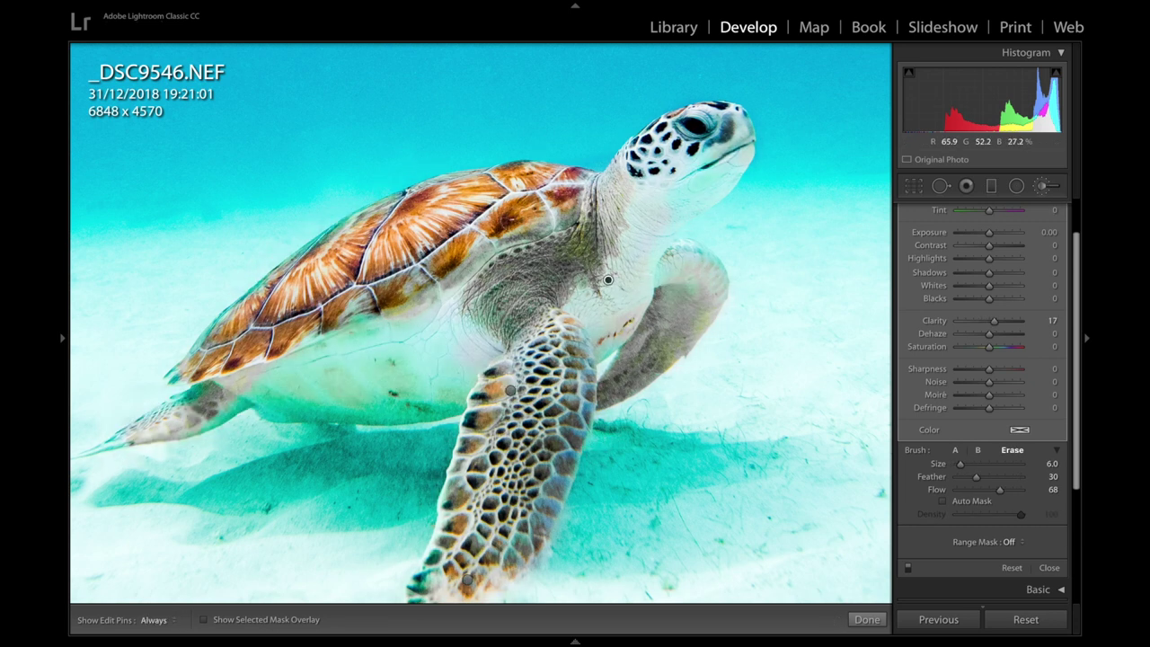
pyautogui.click(1044, 185)
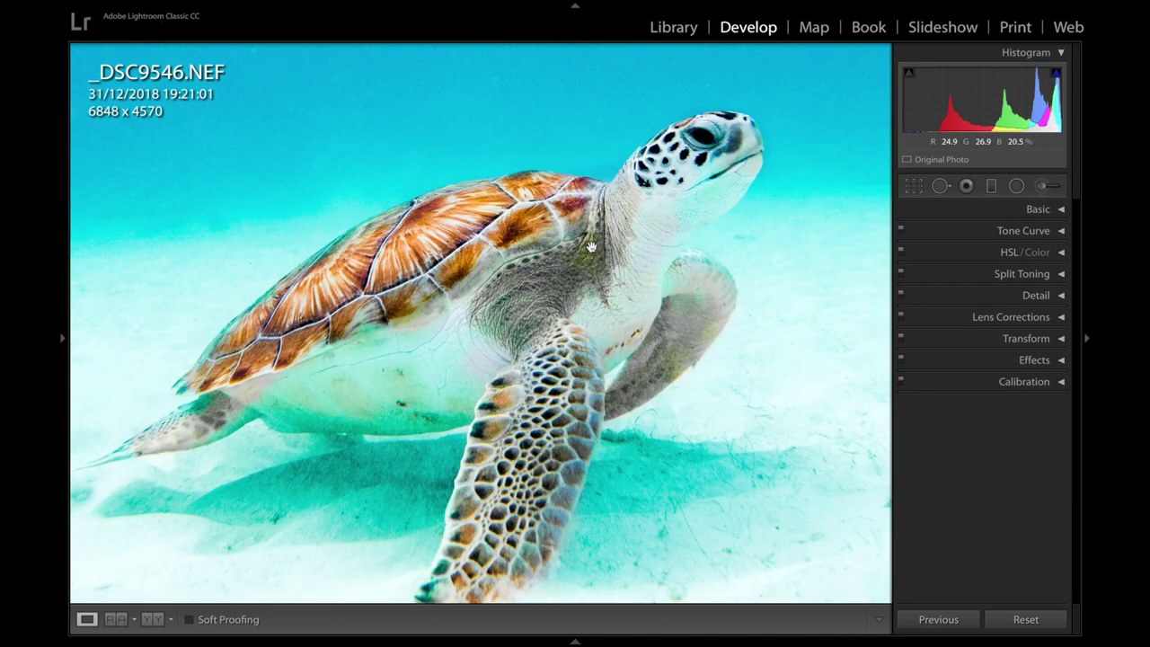
# Fit the photo in view and start a Graduated Filter with Blacks and Whites reset to 0
pyautogui.click(600, 252)
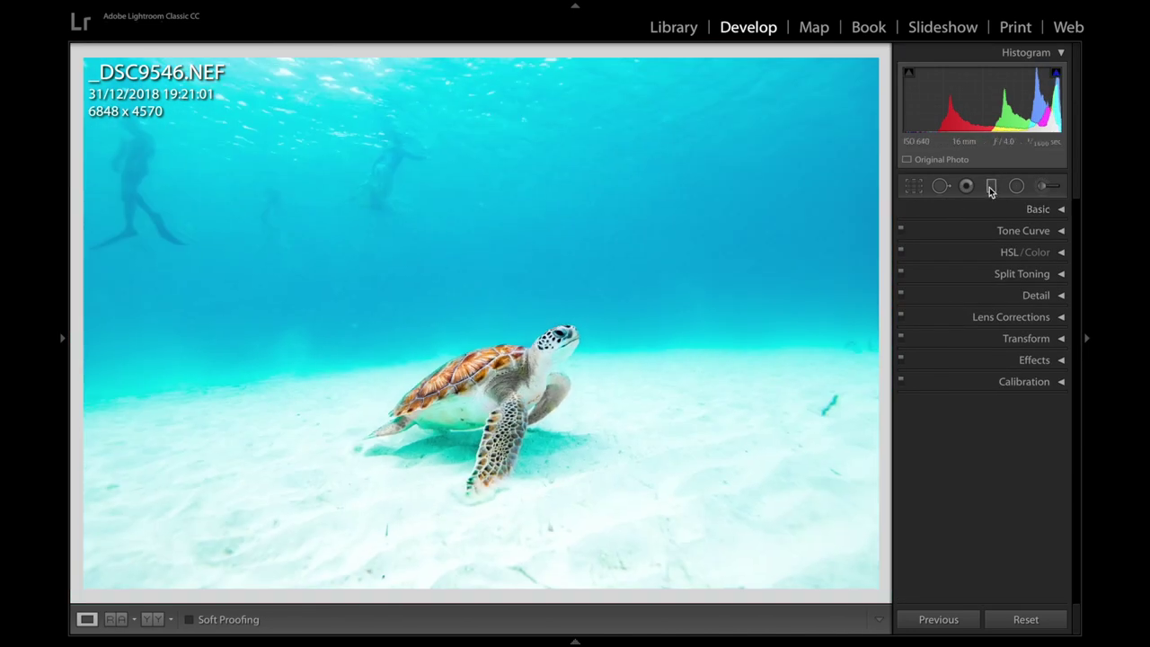
pyautogui.click(991, 186)
pyautogui.doubleClick(1048, 346)
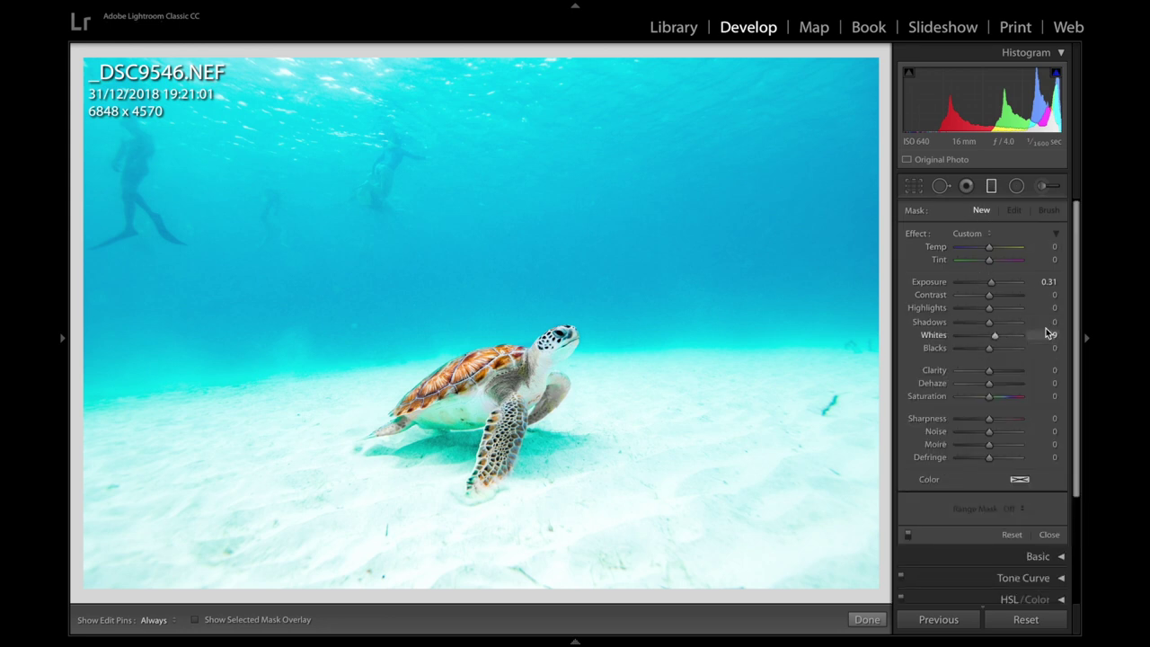
pyautogui.click(1047, 334)
pyautogui.write('00')
pyautogui.press('Return')
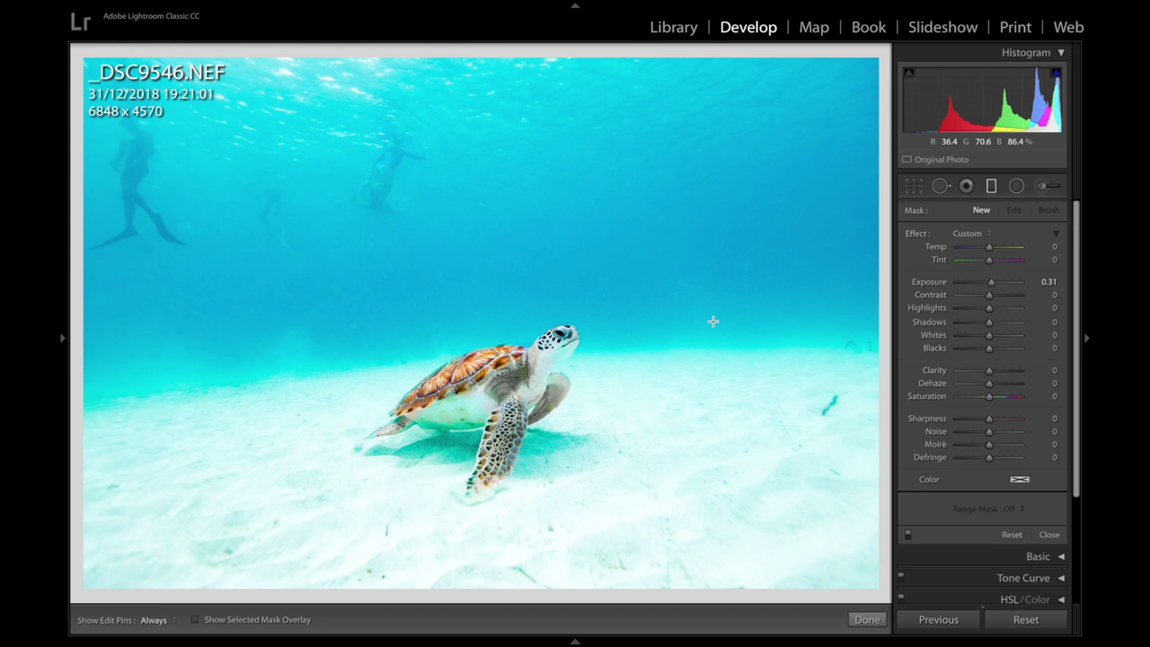
# Drag gradients over the upper-right and left water, then add a horizontal filter at Exposure -0.06
pyautogui.moveTo(888, 40); pyautogui.dragTo(721, 303)
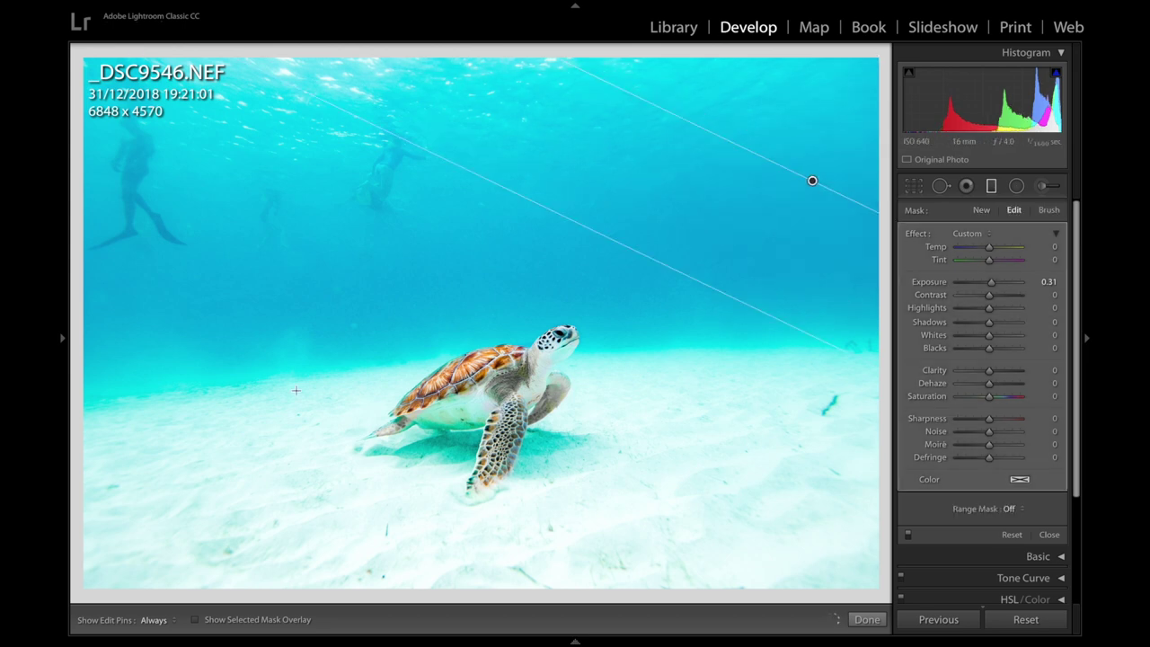
pyautogui.moveTo(215, 222); pyautogui.dragTo(296, 390)
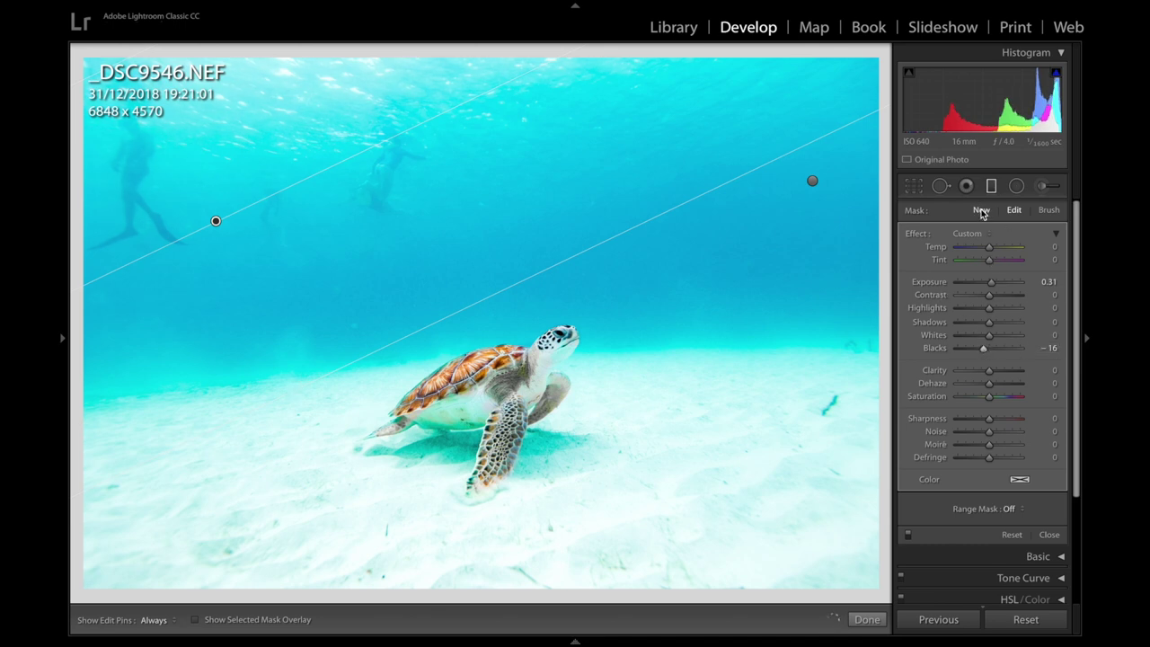
pyautogui.click(981, 210)
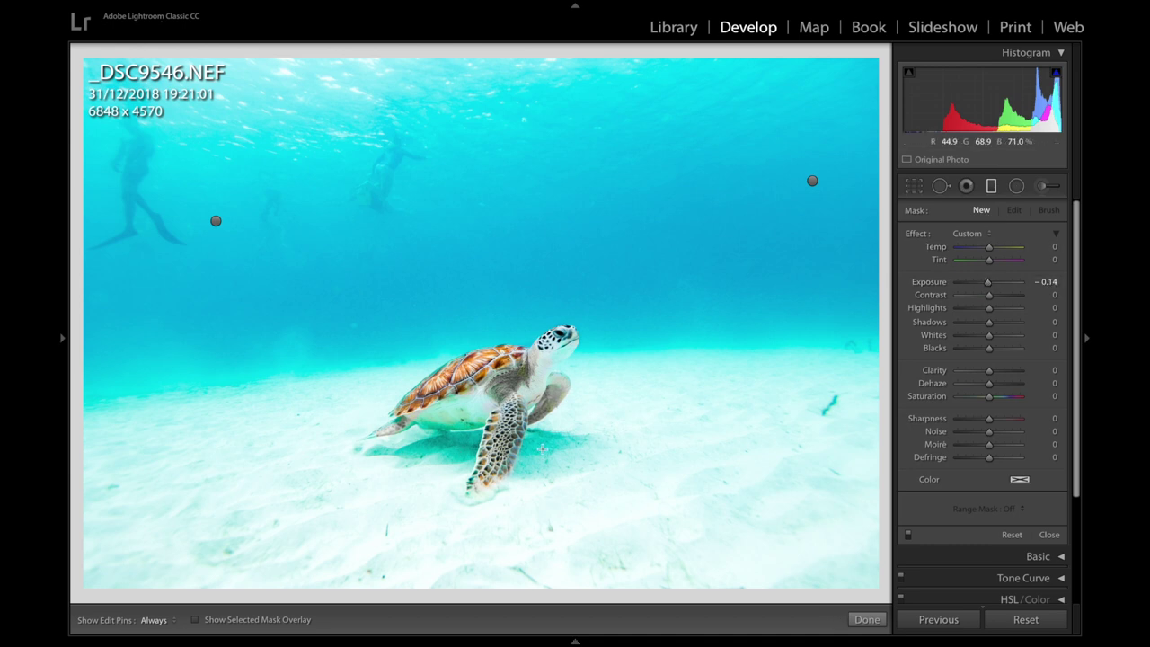
pyautogui.moveTo(493, 450); pyautogui.dragTo(493, 307)
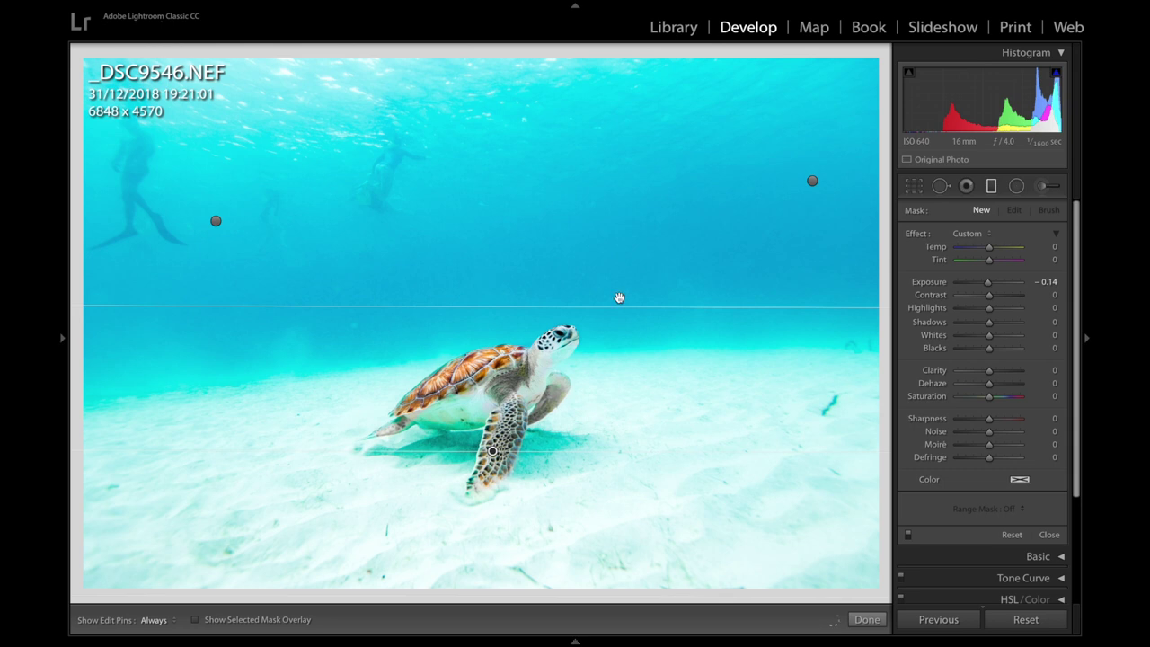
pyautogui.moveTo(619, 297); pyautogui.dragTo(620, 283)
pyautogui.moveTo(989, 283); pyautogui.dragTo(986, 283)
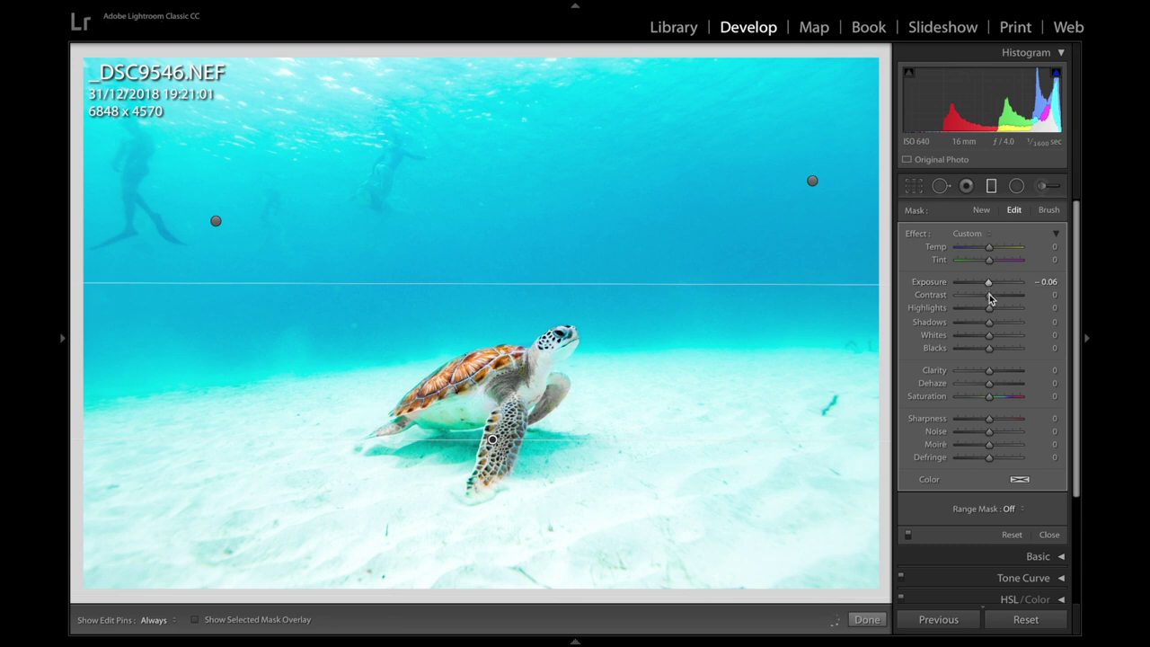
# Close the graduated filters and set global Basic Contrast to +23 and Blacks to -78
pyautogui.click(993, 187)
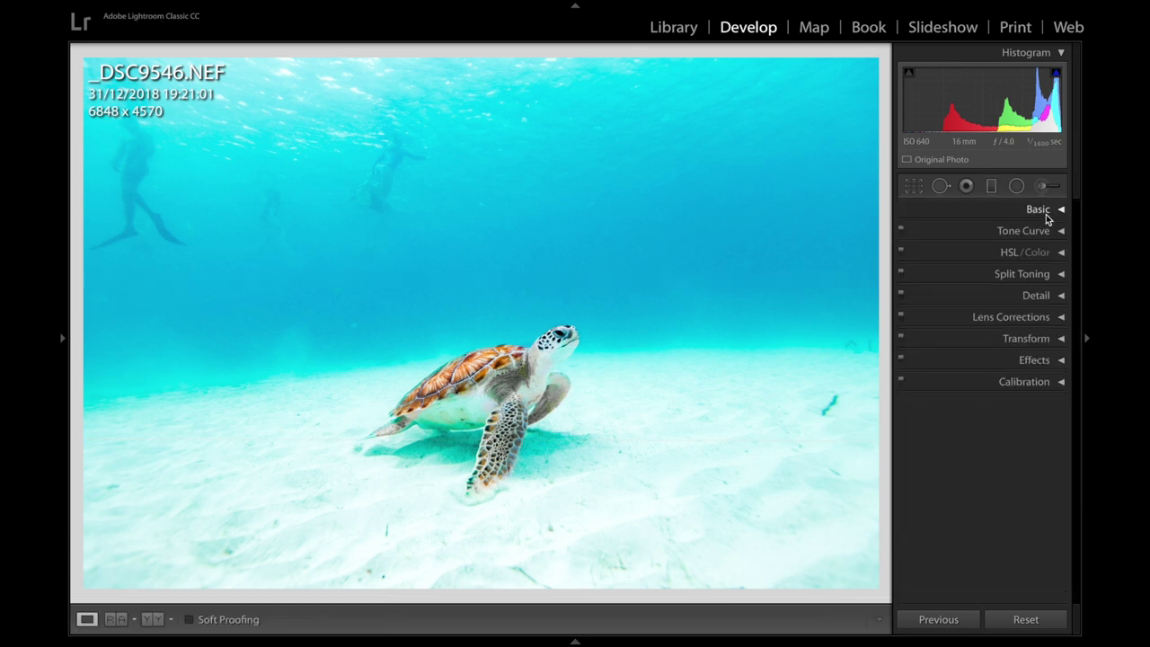
pyautogui.click(1038, 209)
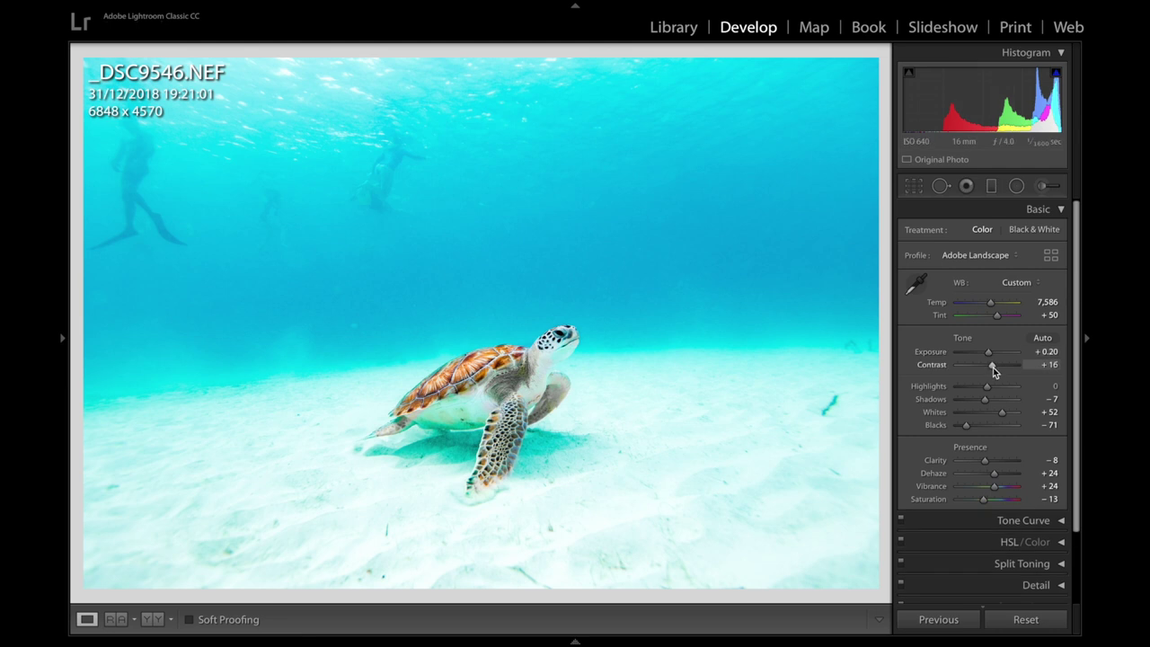
pyautogui.moveTo(993, 370); pyautogui.dragTo(995, 365)
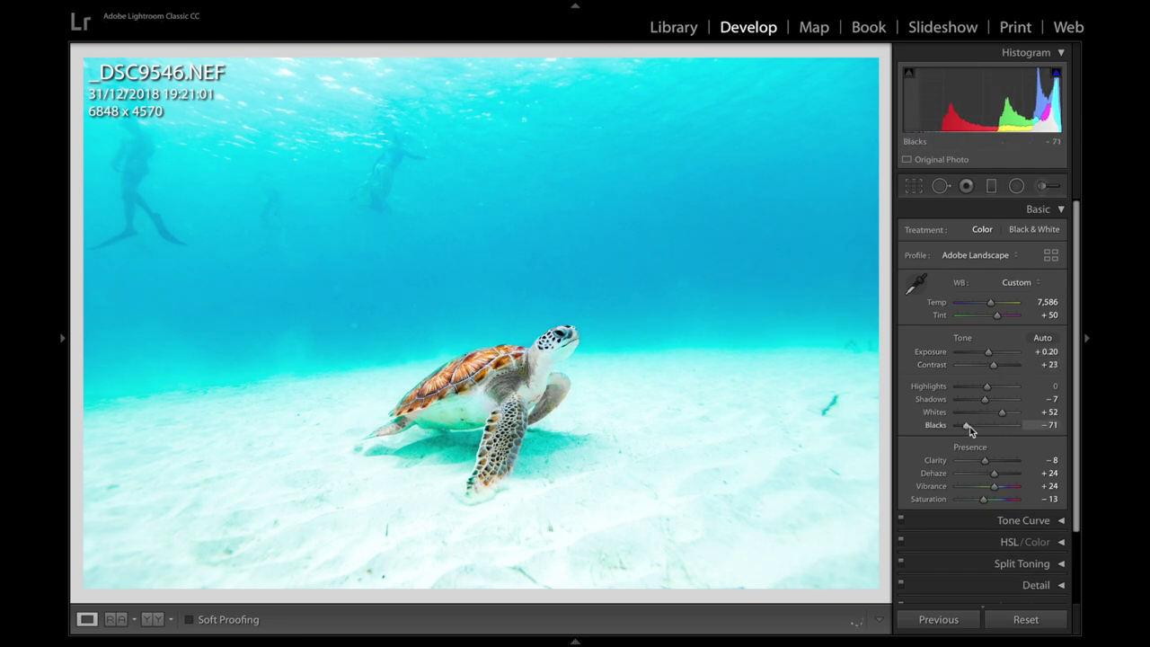
pyautogui.moveTo(968, 430); pyautogui.dragTo(967, 431)
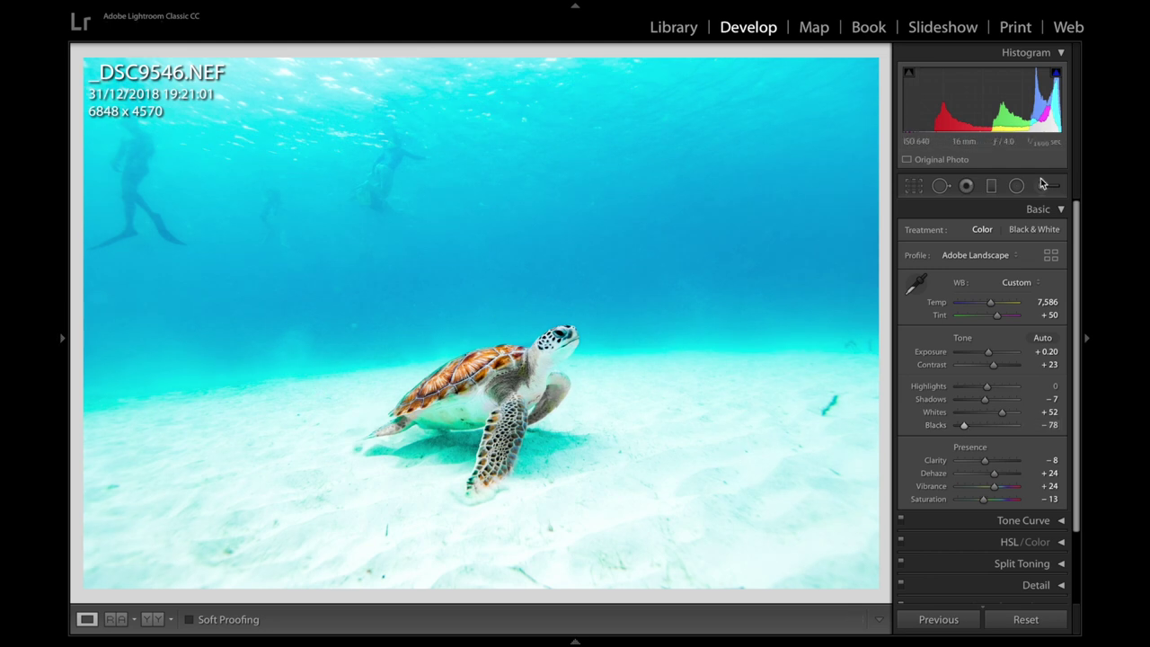
pyautogui.click(1059, 209)
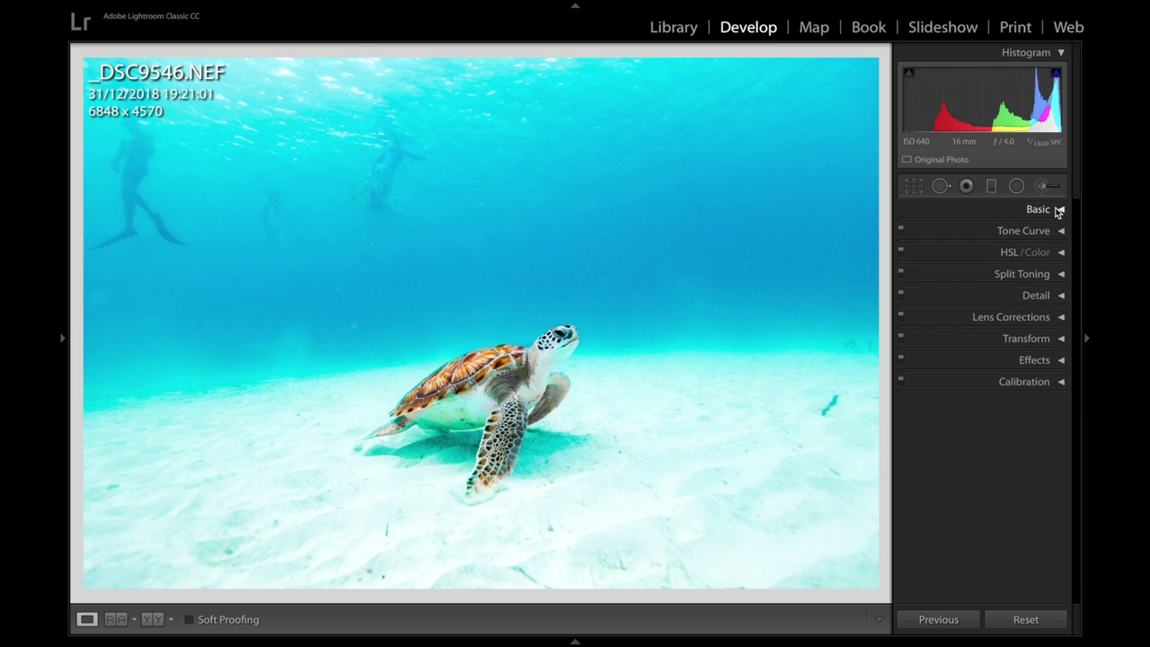
# Raise the Blue slider in HSL Luminance to +12 to lighten the water
pyautogui.click(1061, 254)
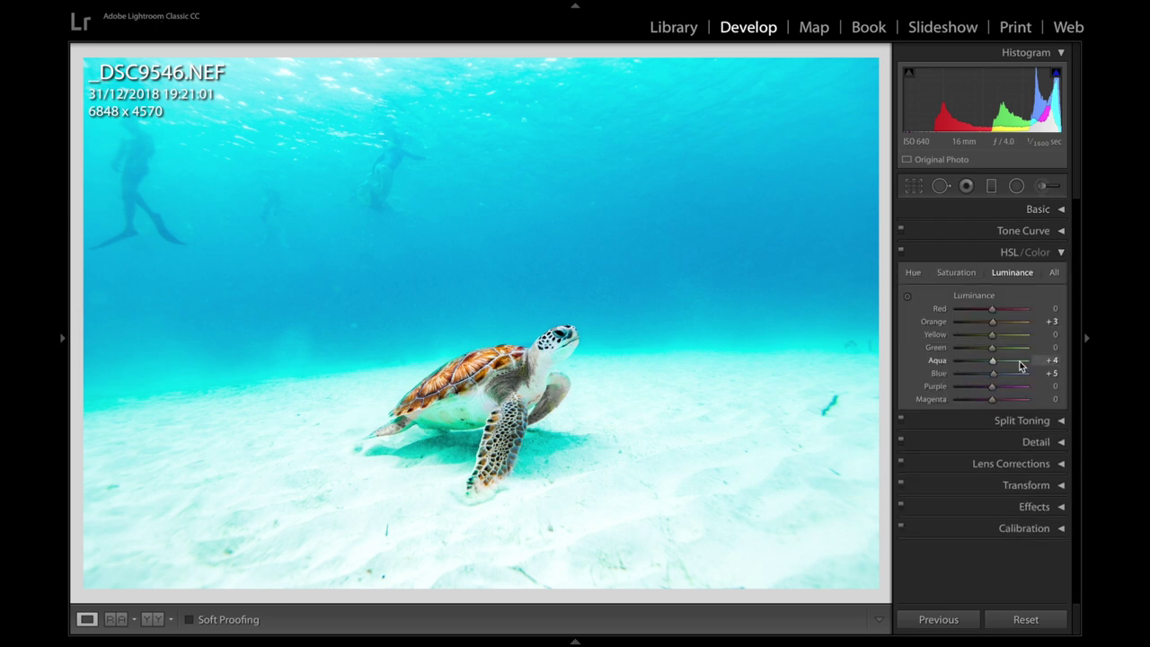
pyautogui.moveTo(995, 378); pyautogui.dragTo(1001, 378)
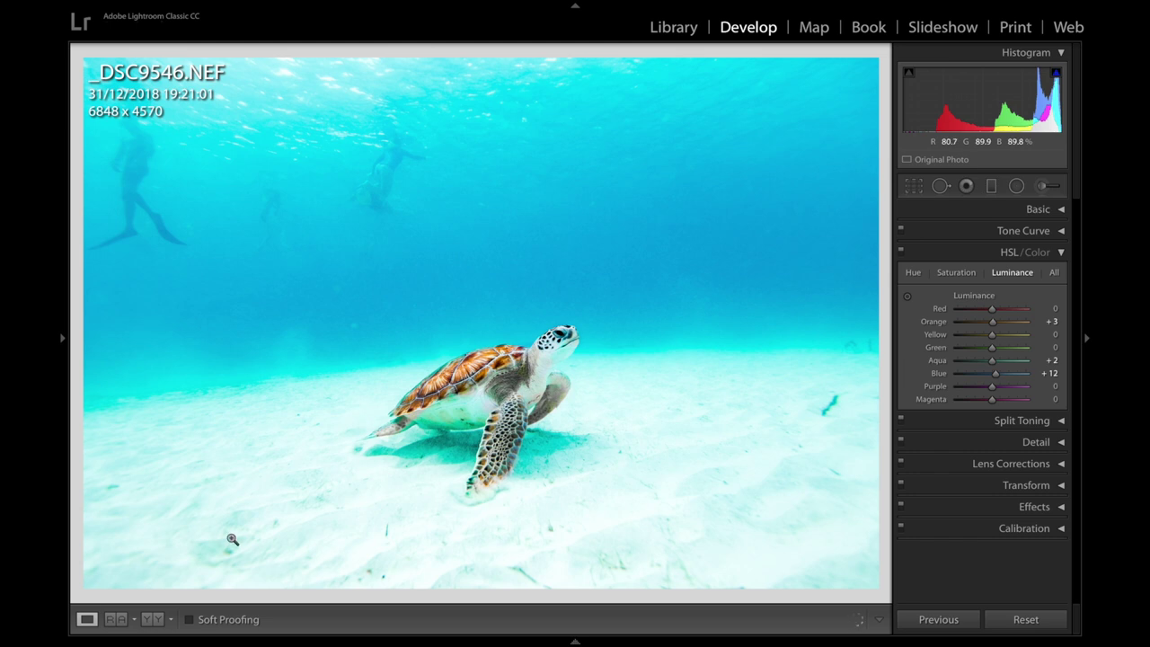
pyautogui.click(1053, 254)
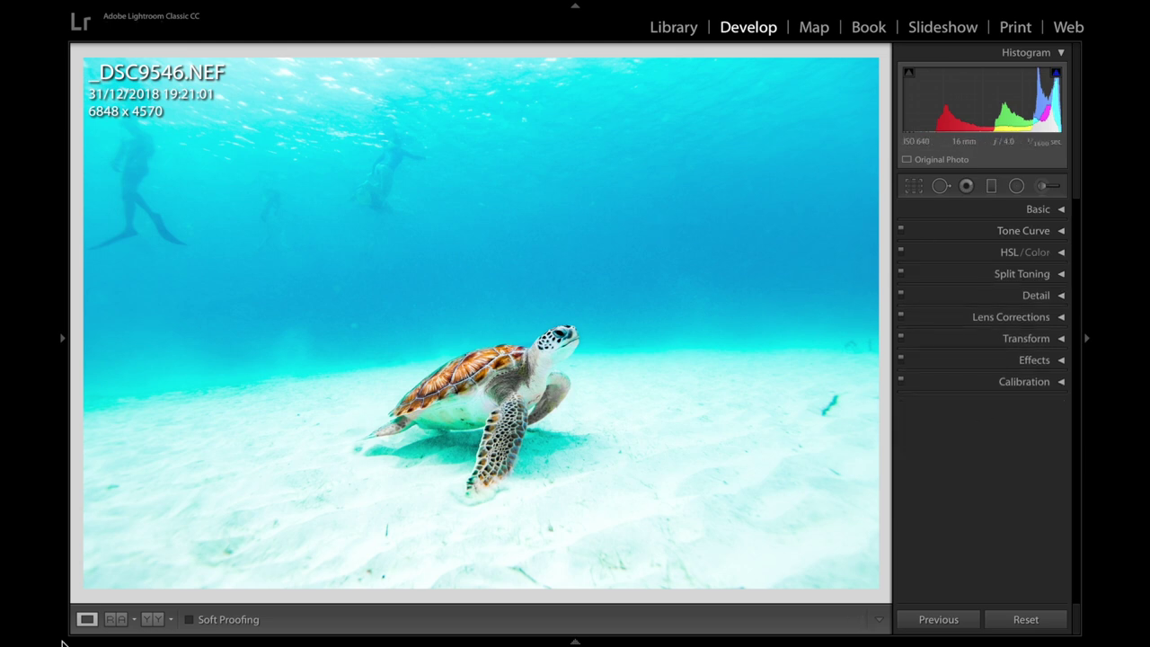
# View the graded photo beside the original in Before & After, then return to Loupe view
pyautogui.click(153, 619)
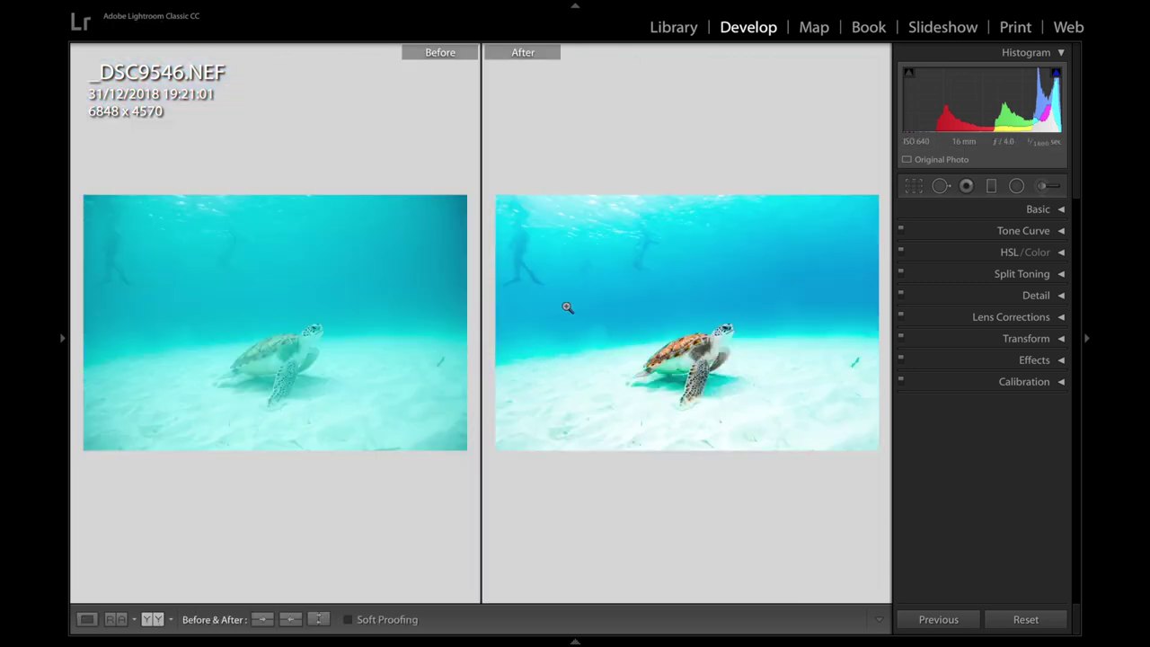
pyautogui.click(87, 619)
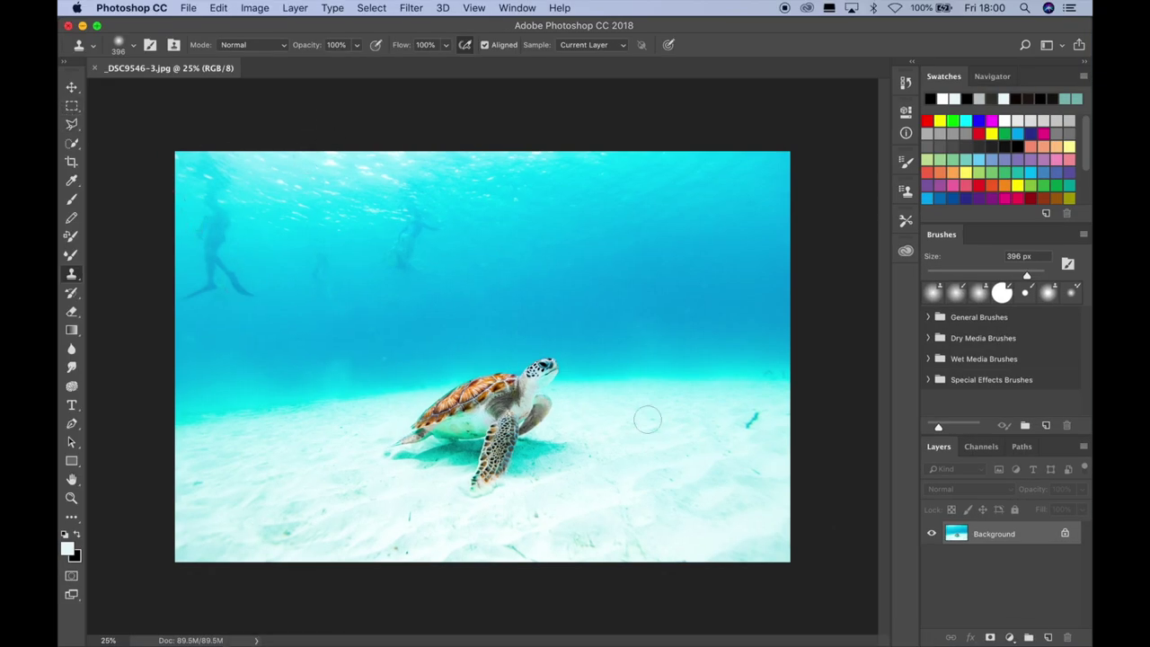
# Lasso the dark streak in the water, Content-Aware Fill it and deselect
pyautogui.click(72, 124)
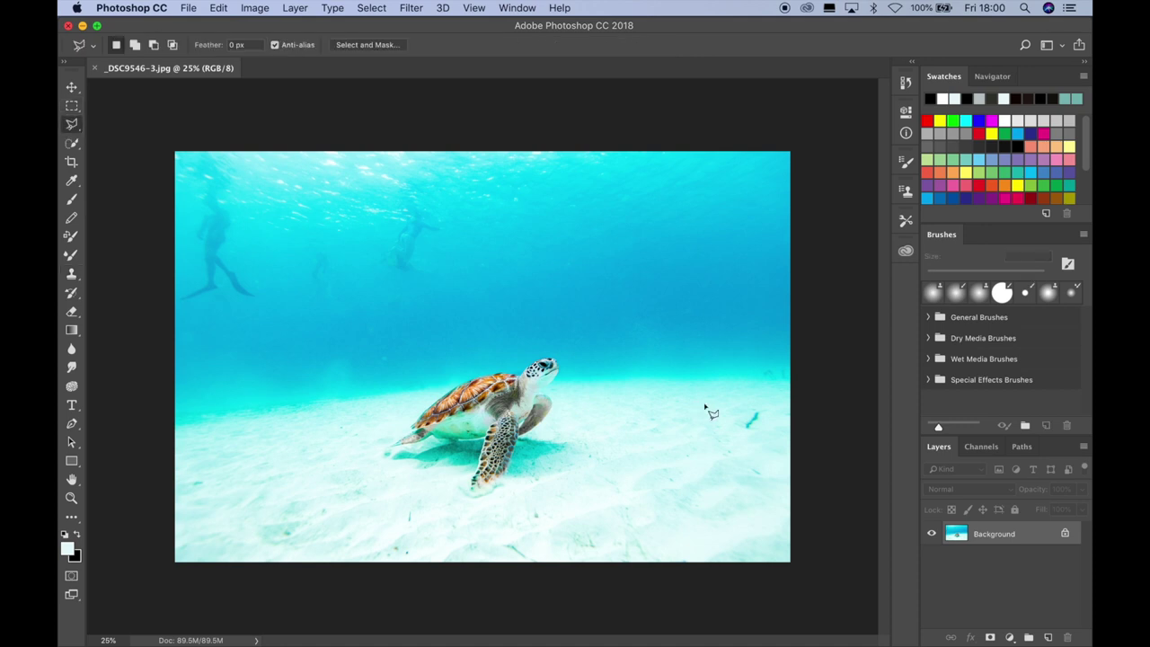
pyautogui.press('super+plus')
pyautogui.press('super+plus')
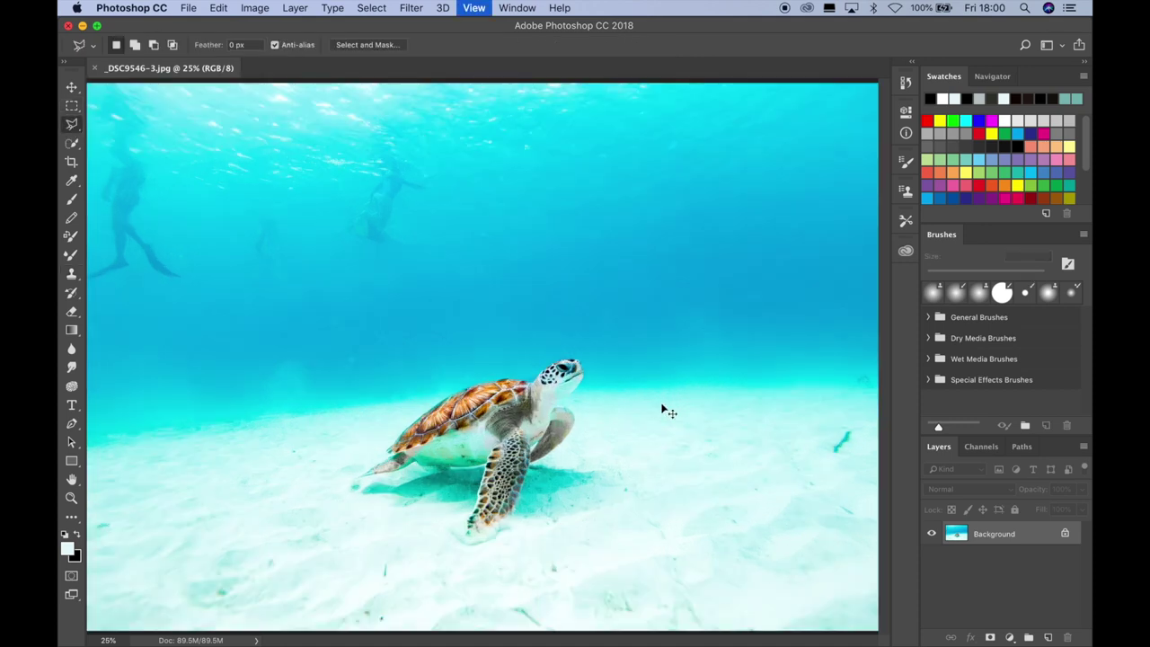
pyautogui.press('super+plus')
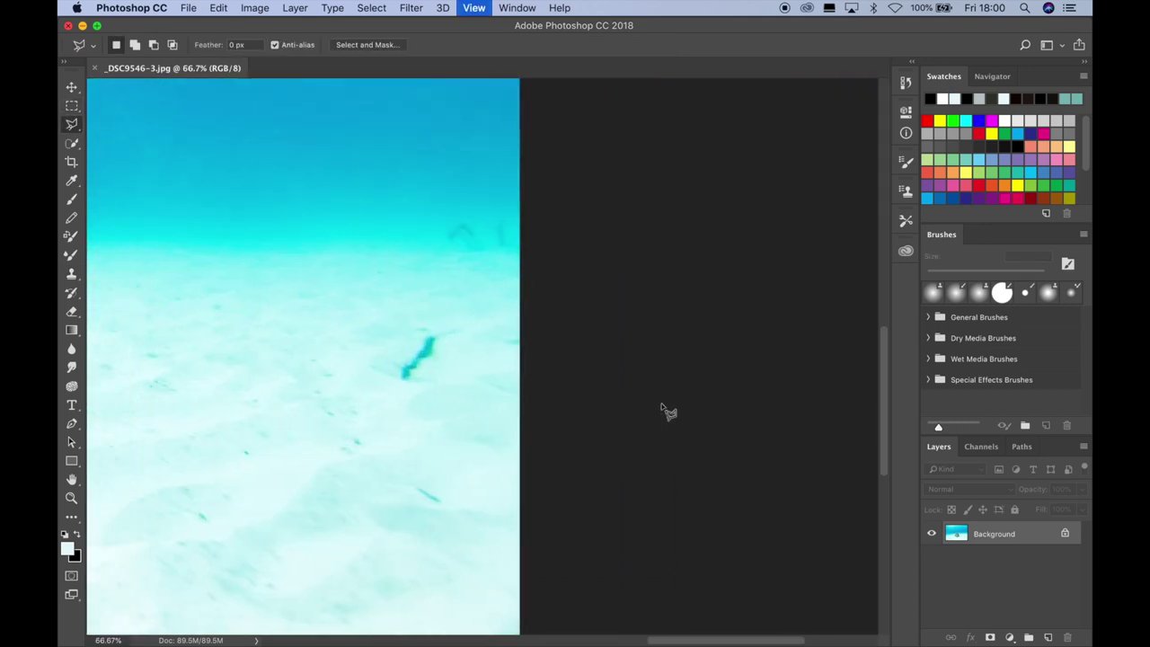
pyautogui.moveTo(554, 345)
pyautogui.mouseDown()
pyautogui.moveTo(610, 330)
pyautogui.moveTo(626, 386)
pyautogui.moveTo(612, 404)
pyautogui.moveTo(555, 412)
pyautogui.mouseUp()
pyautogui.hotkey('shift', 'BackSpace')
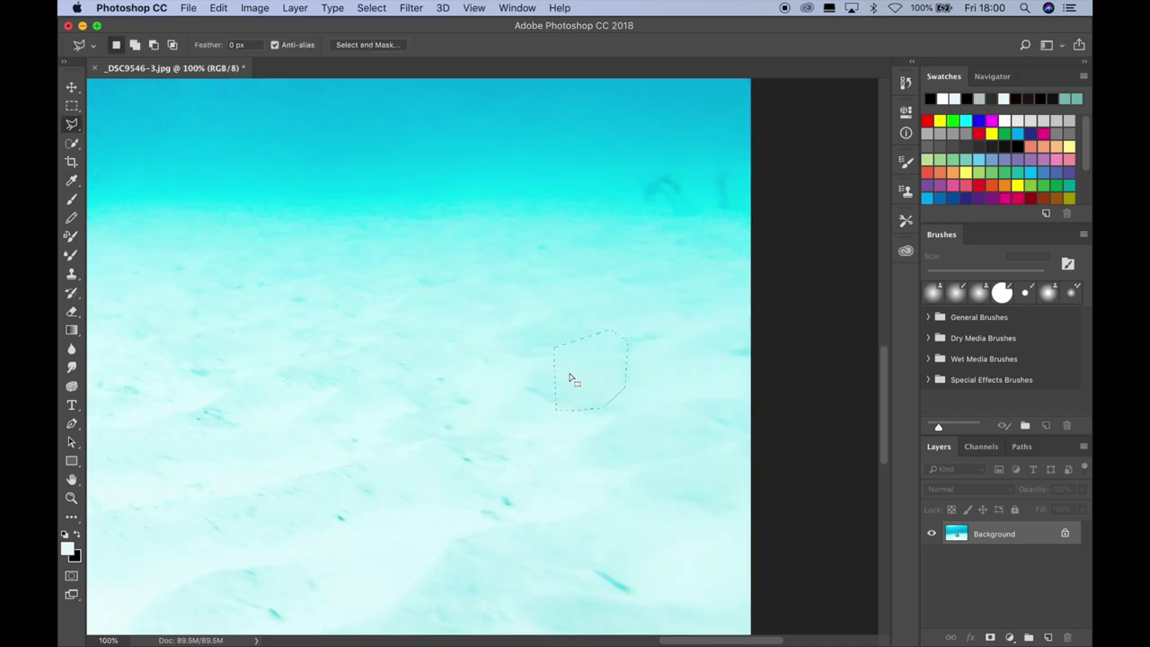
pyautogui.press('super+z')
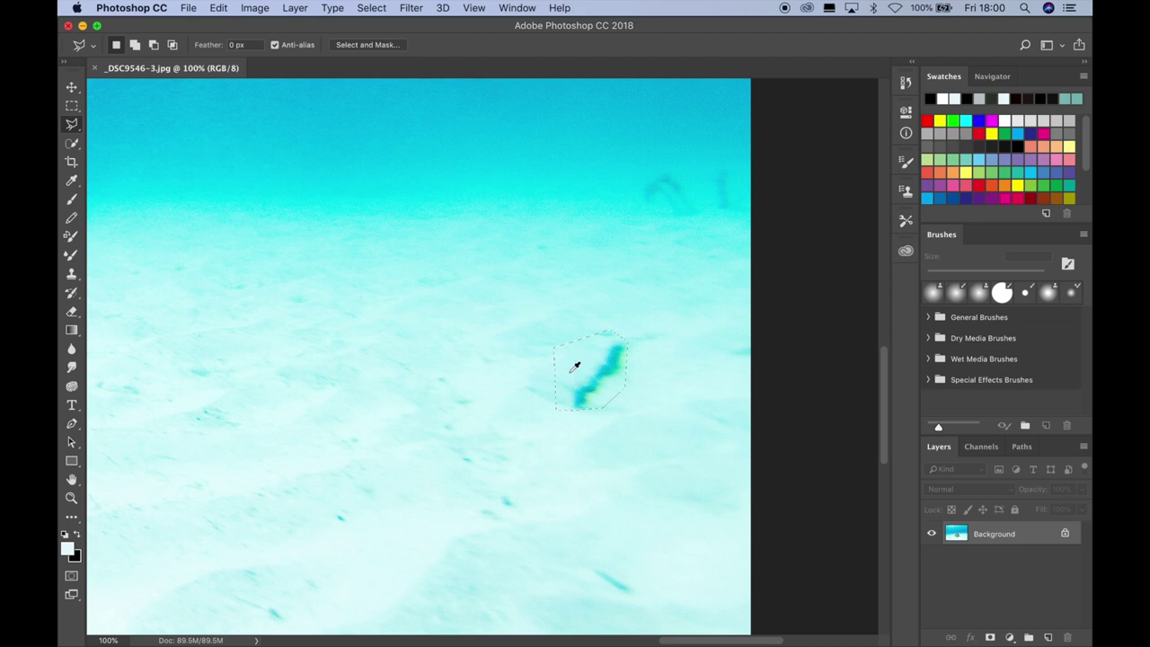
pyautogui.hotkey('shift', 'BackSpace')
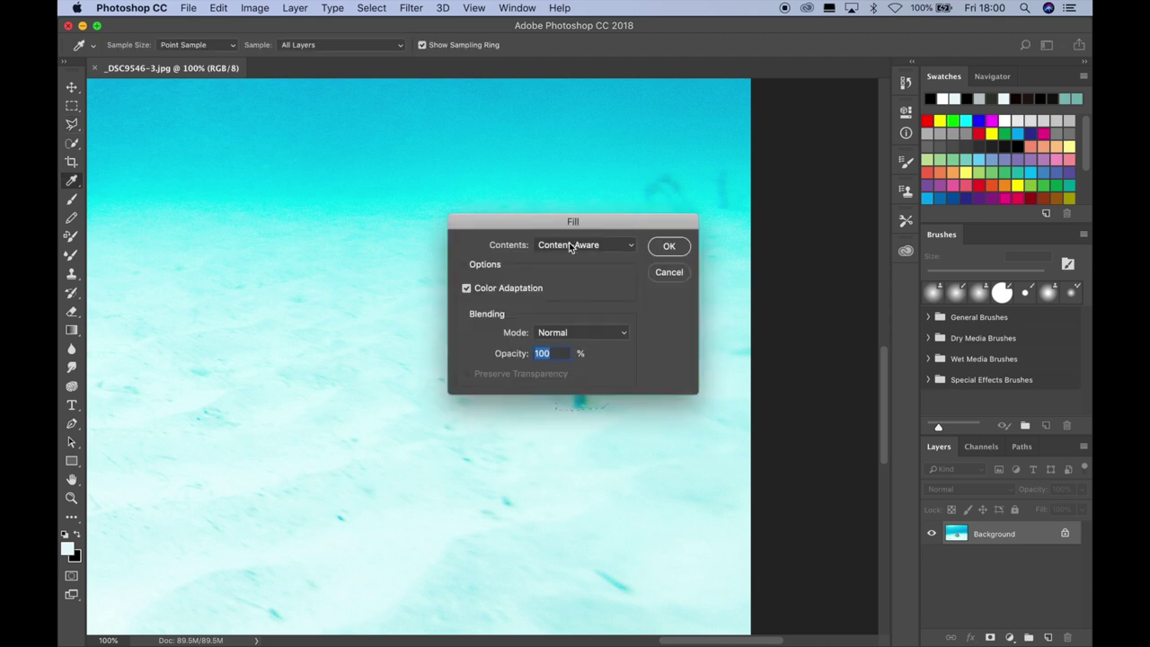
pyautogui.click(575, 244)
pyautogui.click(574, 242)
pyautogui.press('Return')
pyautogui.rightClick(574, 371)
pyautogui.click(594, 377)
# Outline the smudge in the sand and erase it with Content-Aware Fill
pyautogui.scroll(3, 554, 265)
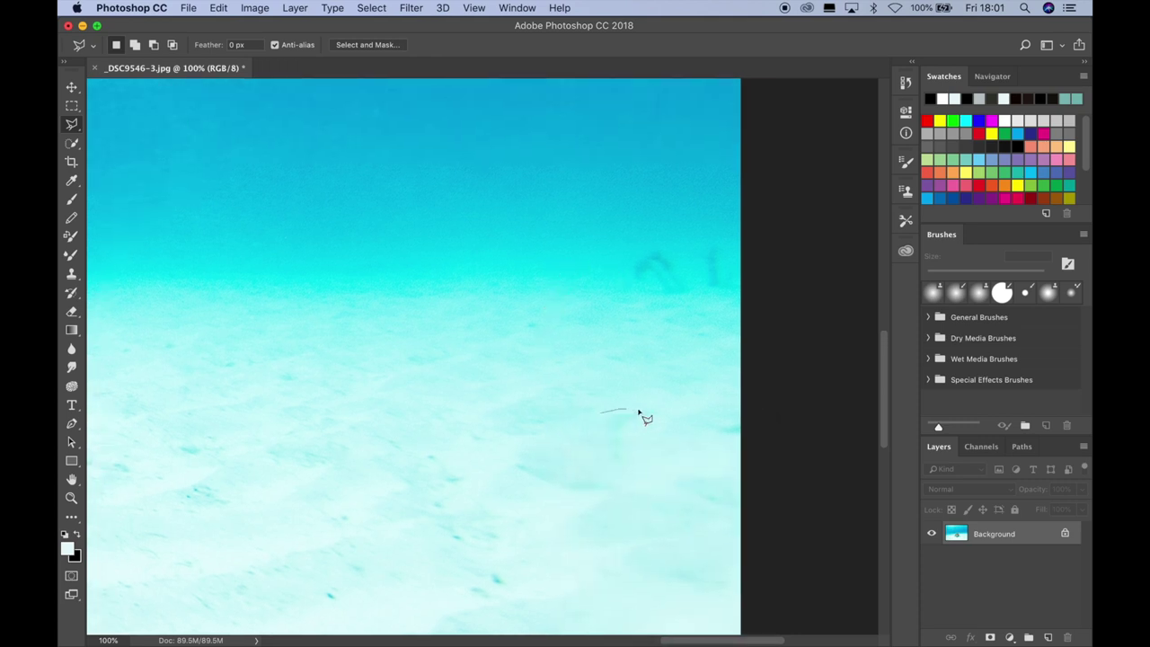
pyautogui.click(642, 453)
pyautogui.doubleClick(605, 463)
pyautogui.hotkey('shift', 'BackSpace')
pyautogui.press('Return')
pyautogui.rightClick(614, 436)
pyautogui.click(646, 386)
# Select another smudge in the water and remove it with Content-Aware Fill
pyautogui.click(618, 278)
pyautogui.click(685, 315)
pyautogui.click(690, 281)
pyautogui.click(683, 230)
pyautogui.doubleClick(631, 241)
pyautogui.hotkey('shift', 'BackSpace')
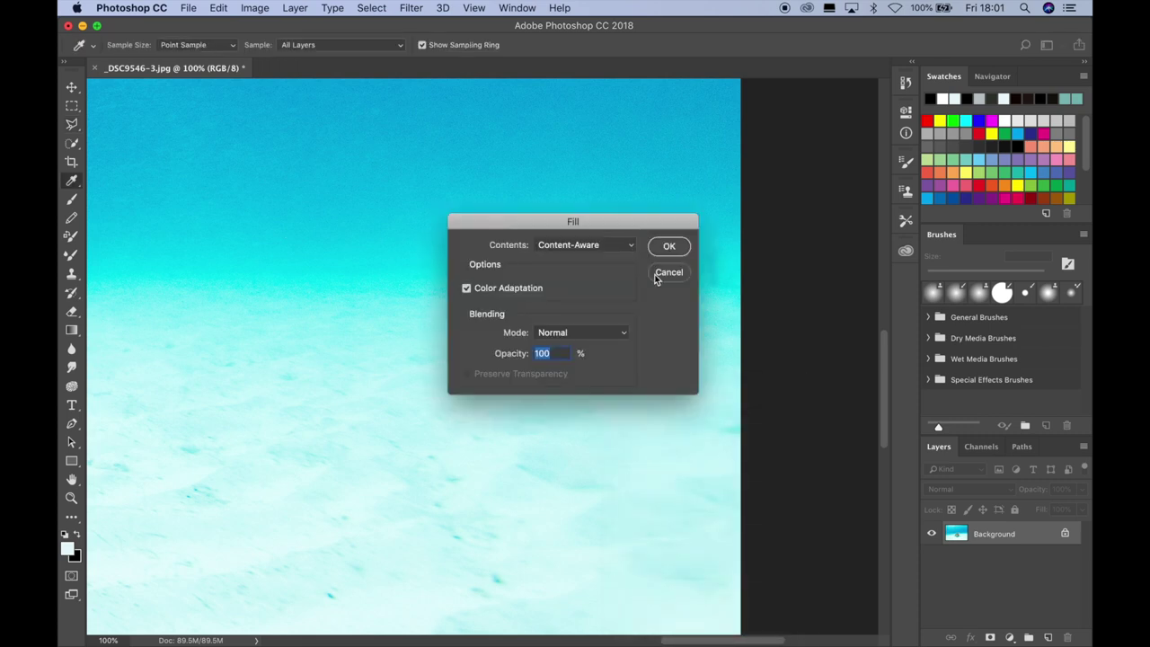
pyautogui.press('Return')
pyautogui.rightClick(654, 270)
pyautogui.click(663, 267)
# Content-Aware Fill the dark mark near the right edge, then zoom out
pyautogui.click(683, 250)
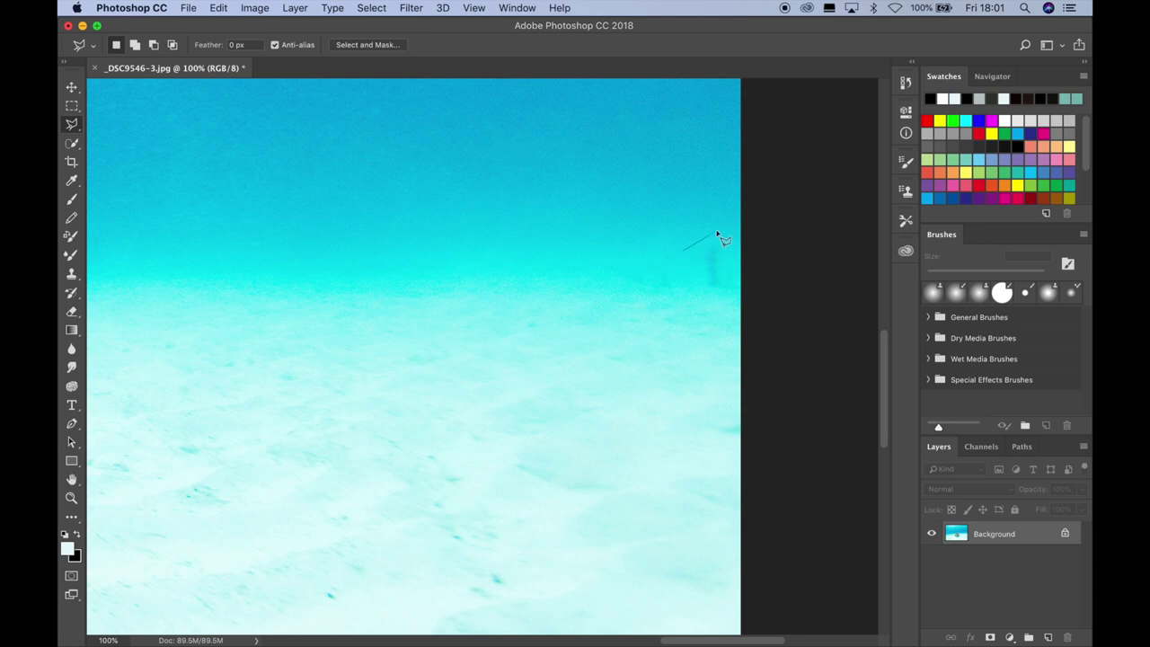
pyautogui.click(716, 230)
pyautogui.click(738, 291)
pyautogui.doubleClick(608, 288)
pyautogui.hotkey('shift', 'BackSpace')
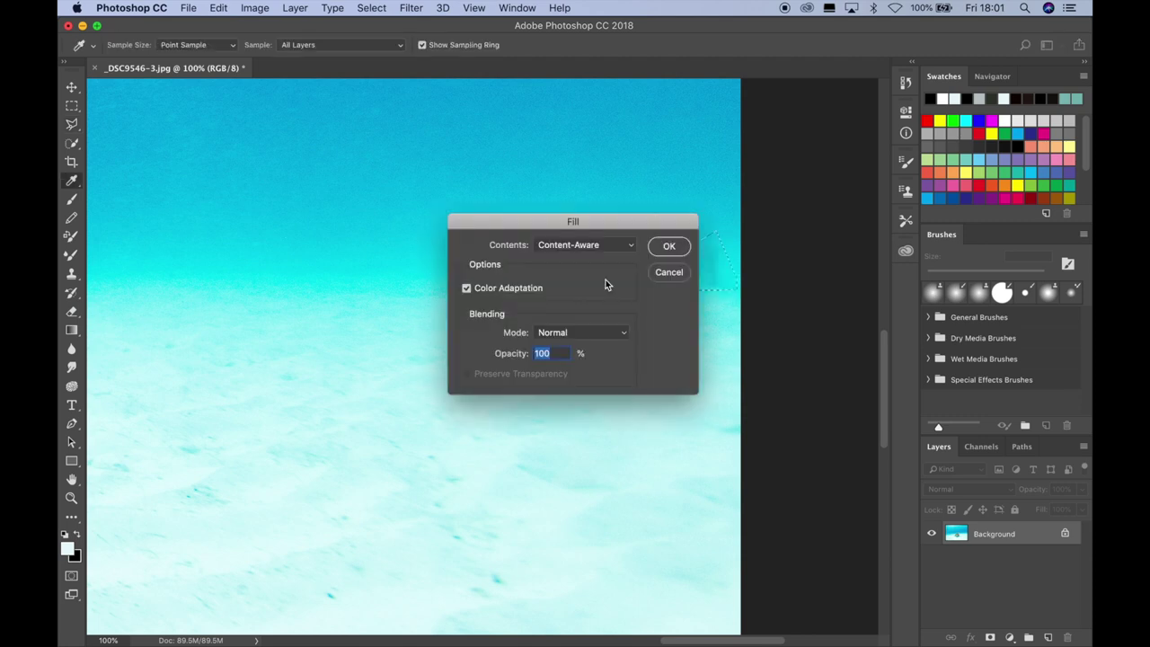
pyautogui.press('Return')
pyautogui.rightClick(688, 271)
pyautogui.click(701, 274)
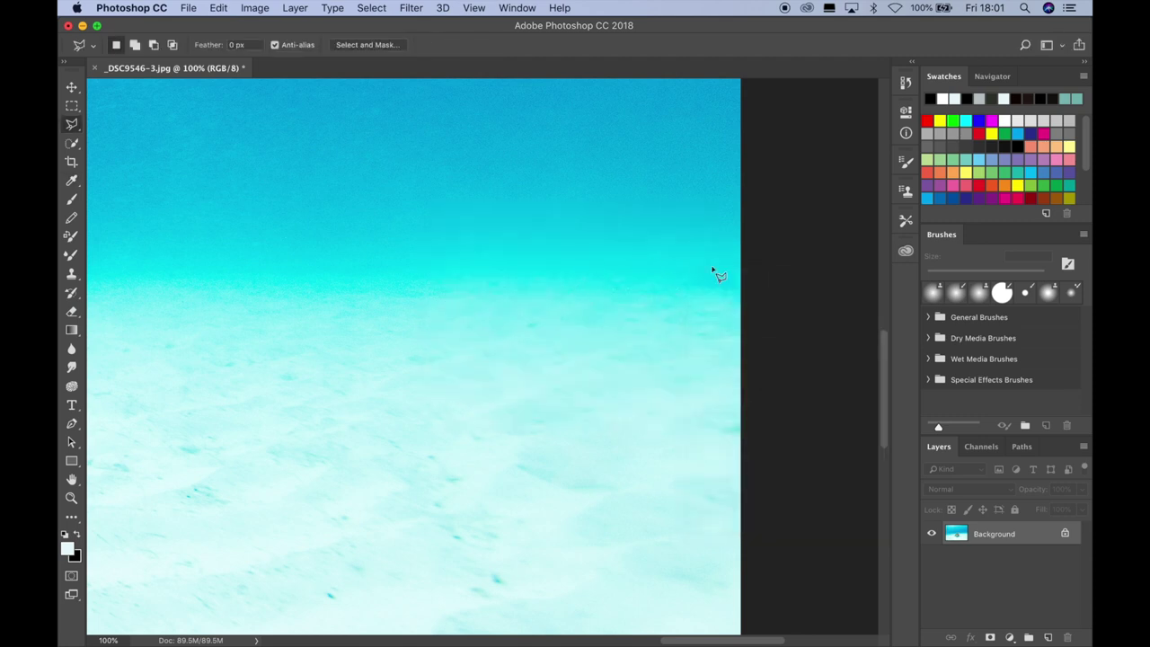
pyautogui.press('super+minus')
pyautogui.press('super+minus')
pyautogui.press('super+minus')
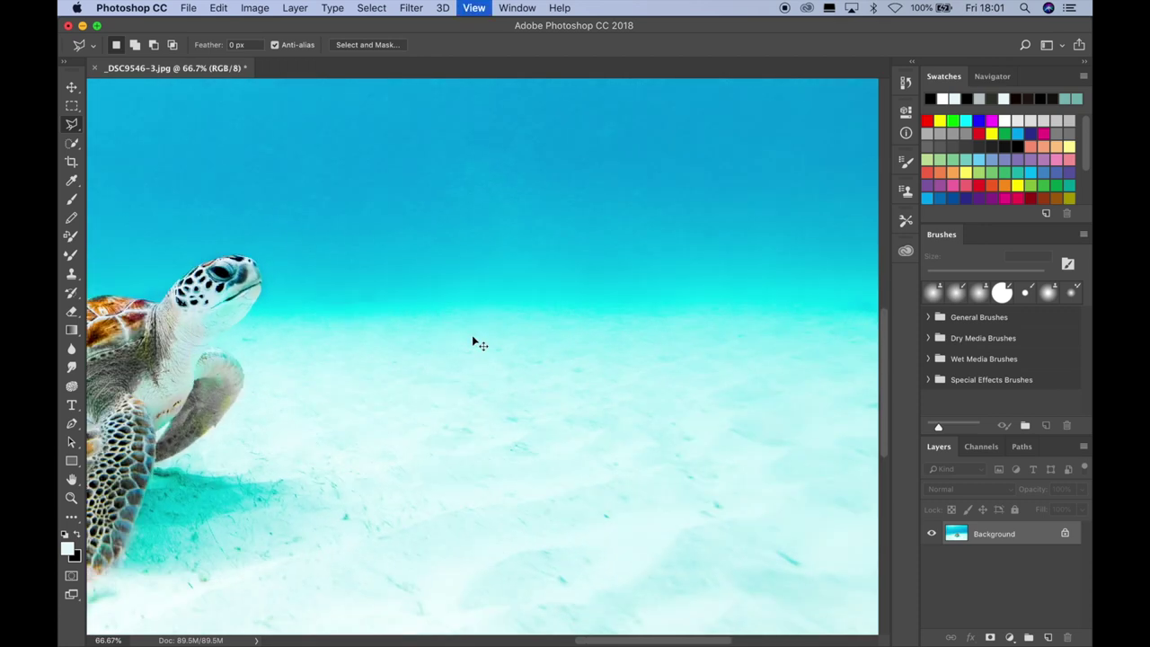
# Zoom in on the background swimmers in the water
pyautogui.press('super+minus')
pyautogui.press('super+plus')
pyautogui.press('super+plus')
pyautogui.press('super+plus')
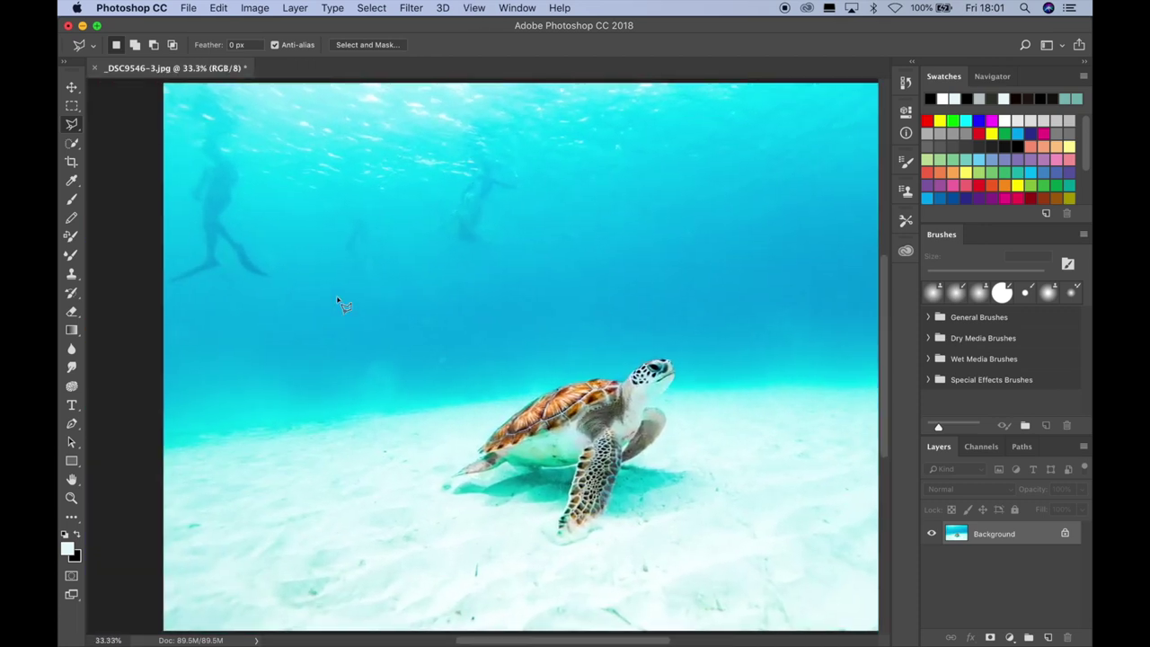
pyautogui.press('super+plus')
pyautogui.press('super+plus')
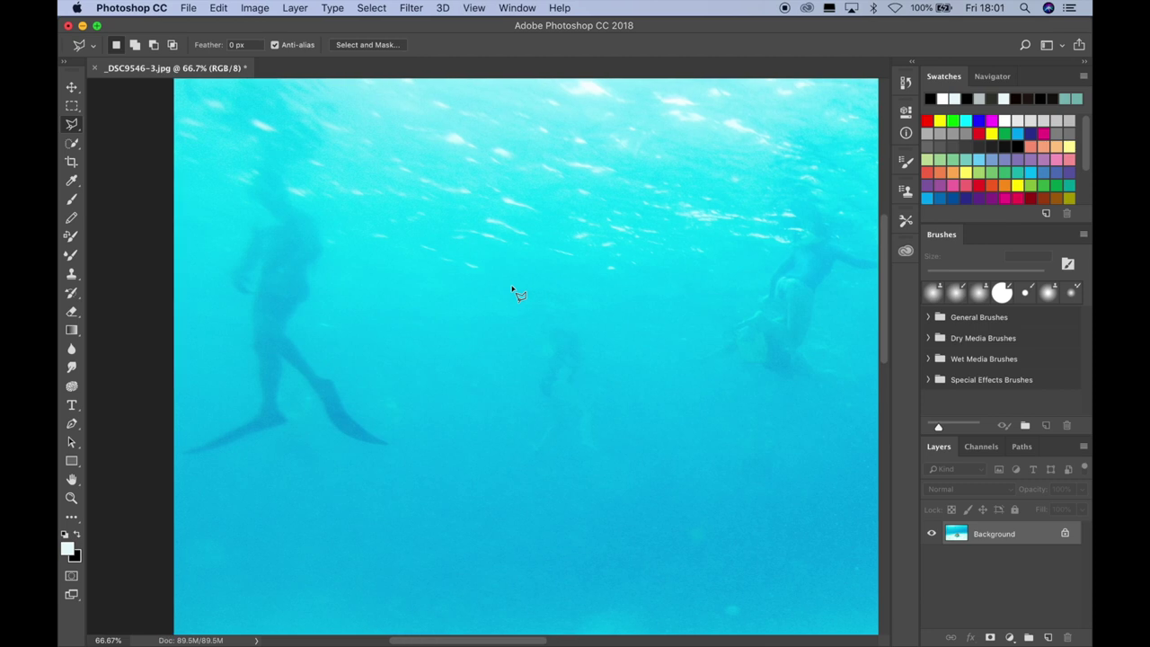
pyautogui.click(531, 314)
pyautogui.press('Escape')
# Select the standard Clone Stamp with a 198 px brush and dismiss the missing-source warning
pyautogui.rightClick(450, 356)
pyautogui.click(455, 358)
pyautogui.click(72, 273)
pyautogui.click(118, 45)
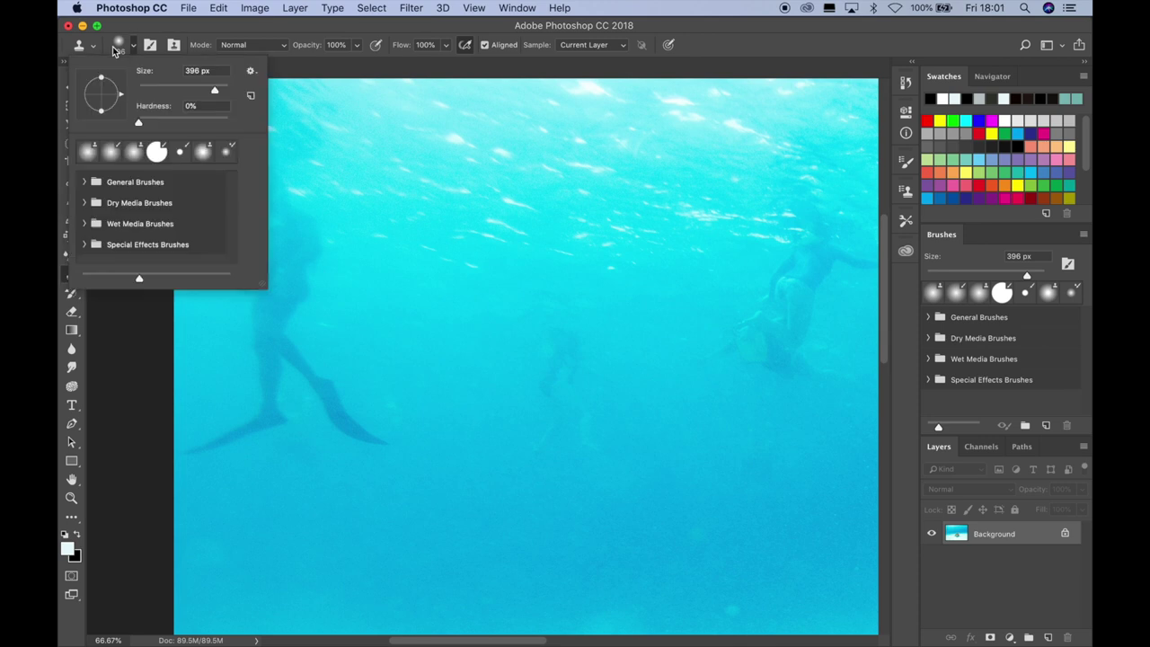
pyautogui.moveTo(209, 93); pyautogui.dragTo(200, 93)
pyautogui.click(121, 306)
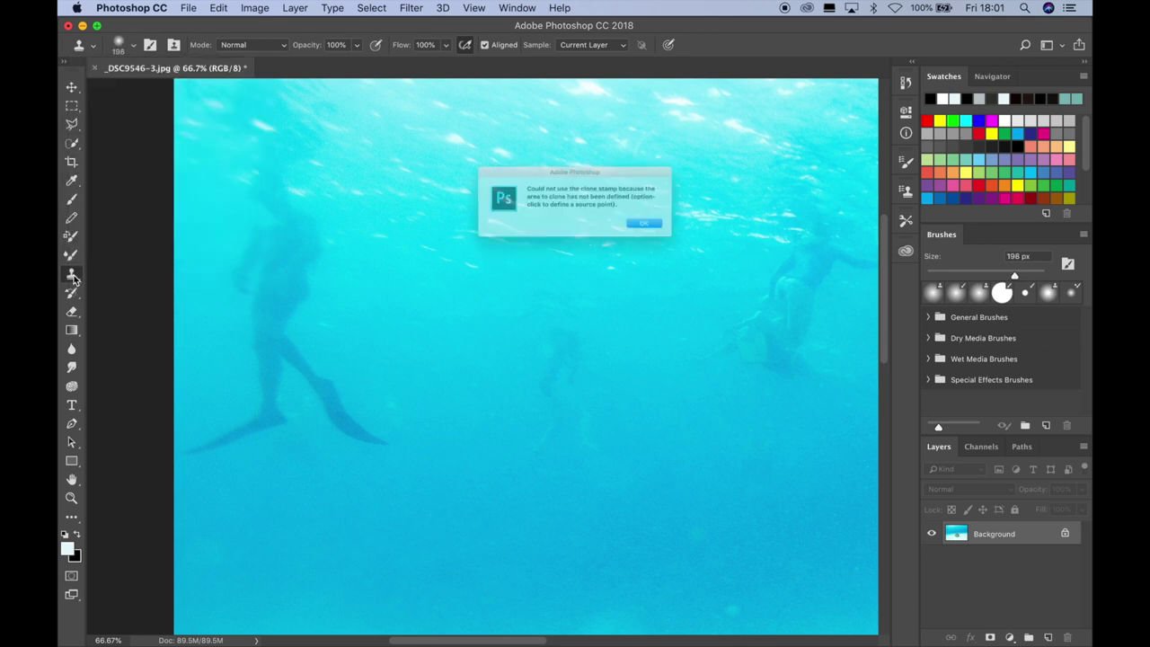
pyautogui.press('Return')
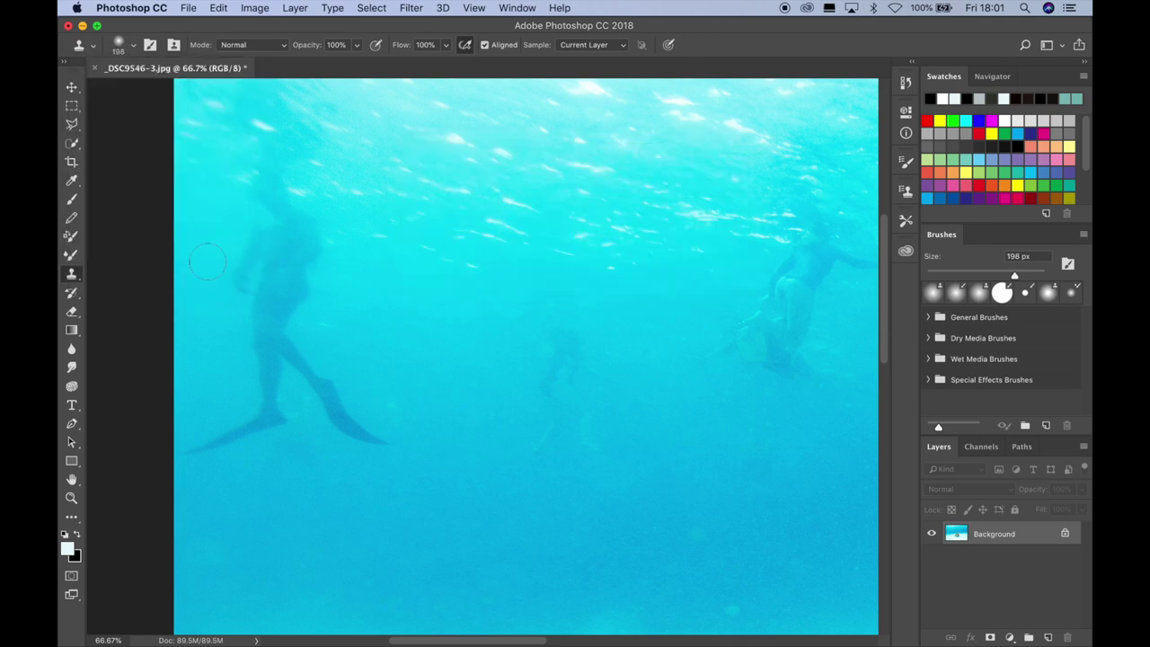
pyautogui.rightClick(73, 274)
pyautogui.click(140, 273)
# Enlarge the Clone Stamp brush to 284 px and paint water over the right swimmer
pyautogui.hscroll(5, 432, 462)
pyautogui.click(124, 52)
pyautogui.moveTo(203, 95); pyautogui.dragTo(215, 94)
pyautogui.click(516, 287)
pyautogui.moveTo(654, 345); pyautogui.dragTo(562, 350)
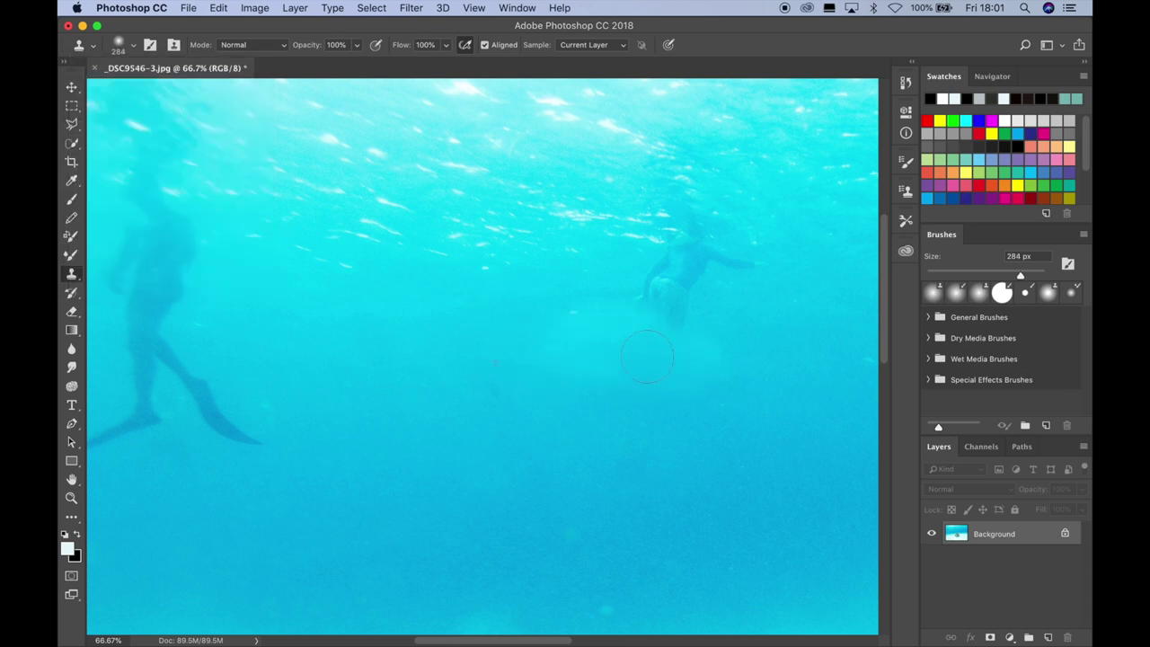
pyautogui.moveTo(647, 357)
pyautogui.mouseDown()
pyautogui.moveTo(690, 260)
pyautogui.moveTo(753, 267)
pyautogui.mouseUp()
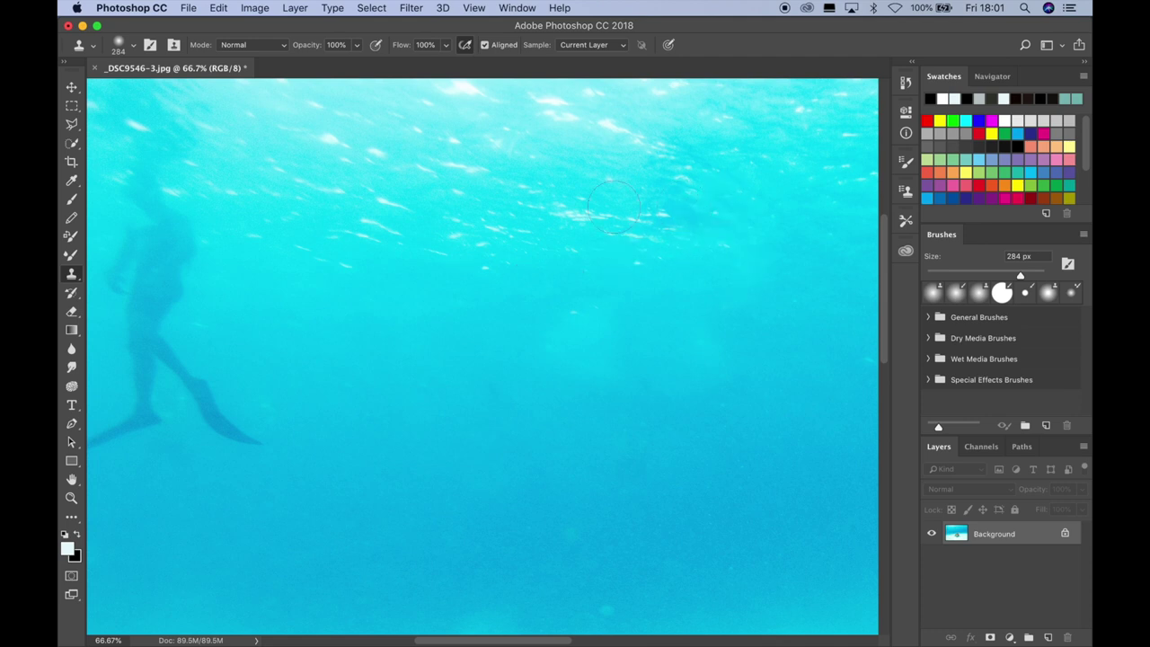
# Clone water over the left swimmer's legs, fins, body and head
pyautogui.press('super+minus')
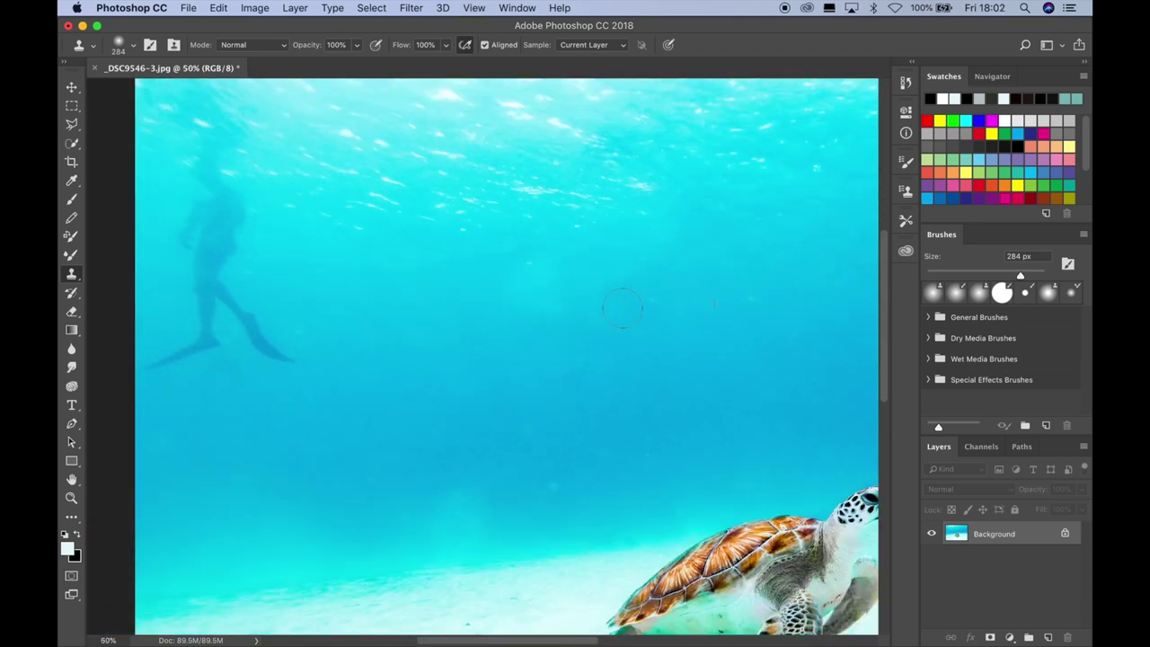
pyautogui.hscroll(-5, 422, 289)
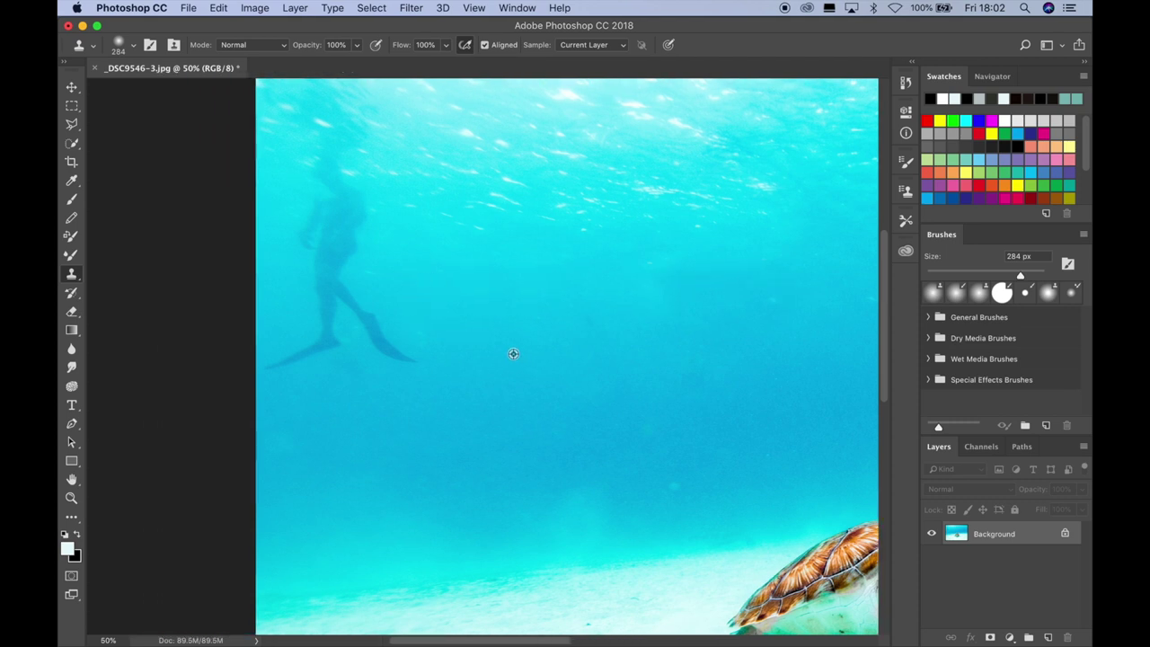
pyautogui.moveTo(513, 353)
pyautogui.mouseDown()
pyautogui.moveTo(389, 342)
pyautogui.moveTo(408, 352)
pyautogui.moveTo(327, 331)
pyautogui.moveTo(373, 312)
pyautogui.moveTo(265, 356)
pyautogui.mouseUp()
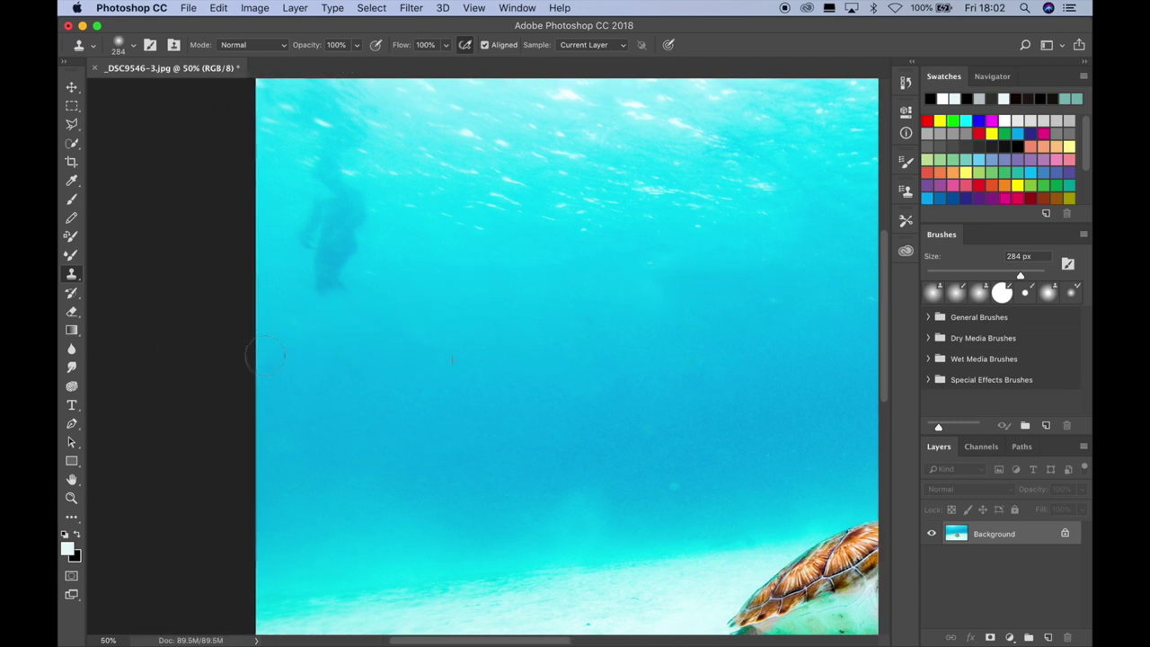
pyautogui.moveTo(337, 288)
pyautogui.mouseDown()
pyautogui.moveTo(304, 264)
pyautogui.moveTo(361, 246)
pyautogui.moveTo(293, 256)
pyautogui.moveTo(352, 203)
pyautogui.moveTo(310, 178)
pyautogui.mouseUp()
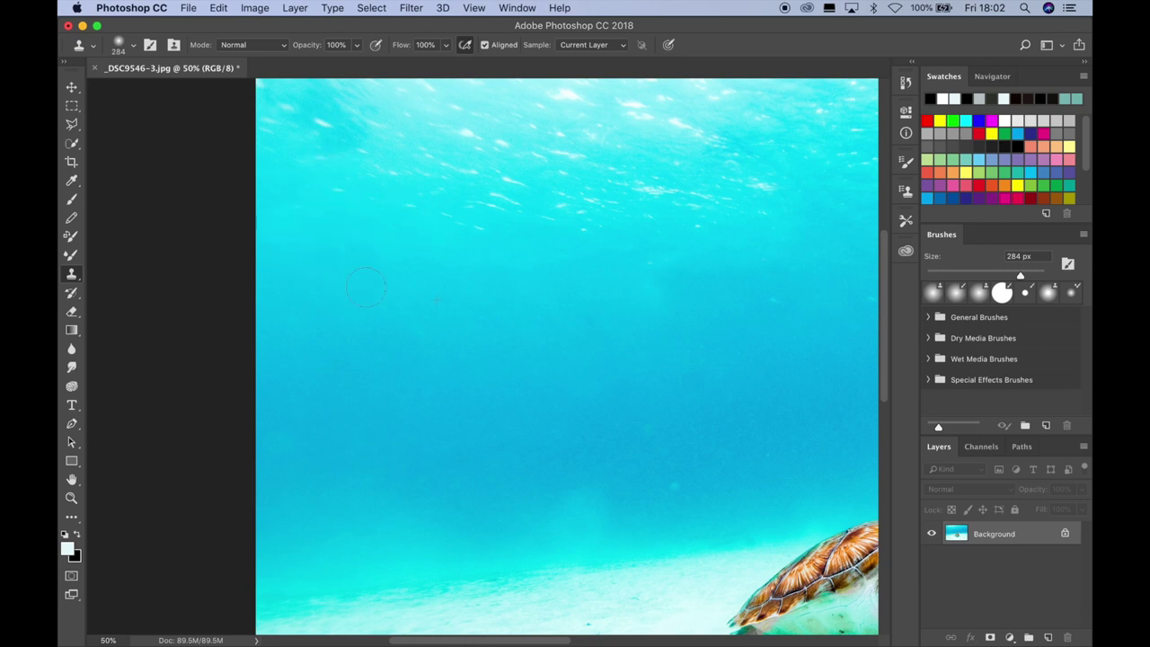
pyautogui.press('super+minus')
pyautogui.press('super+minus')
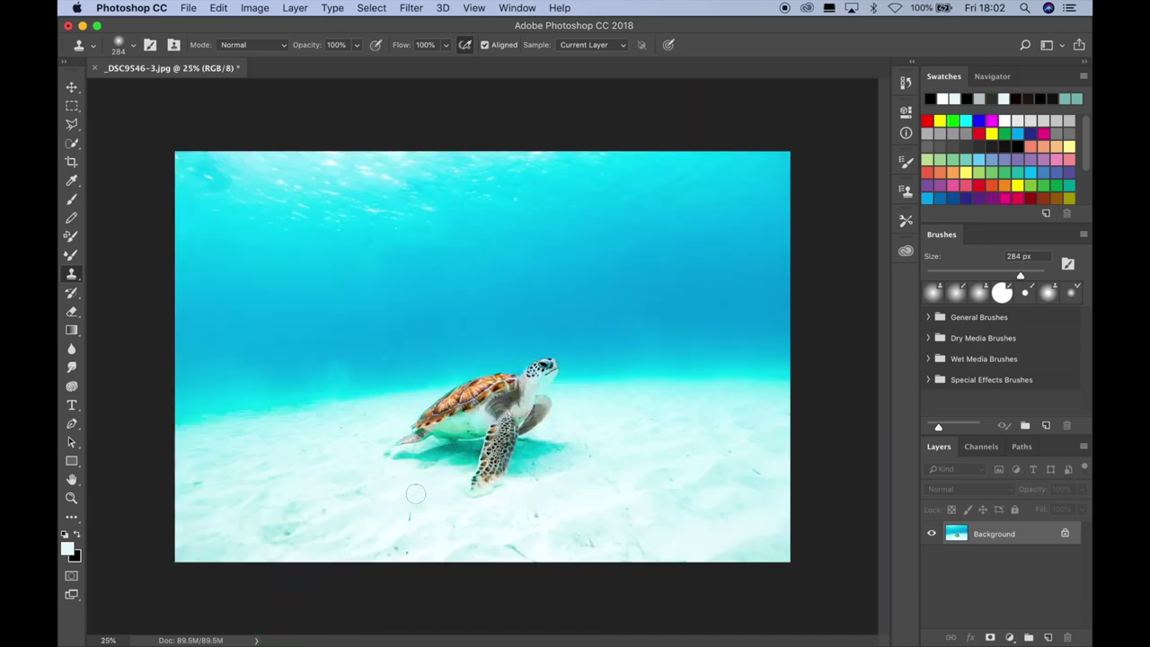
# Rotate the crop about 1.2° to level the turtle photo and commit the tighter frame
pyautogui.click(72, 162)
pyautogui.moveTo(175, 135)
pyautogui.mouseDown()
pyautogui.moveTo(189, 122)
pyautogui.moveTo(179, 134)
pyautogui.mouseUp()
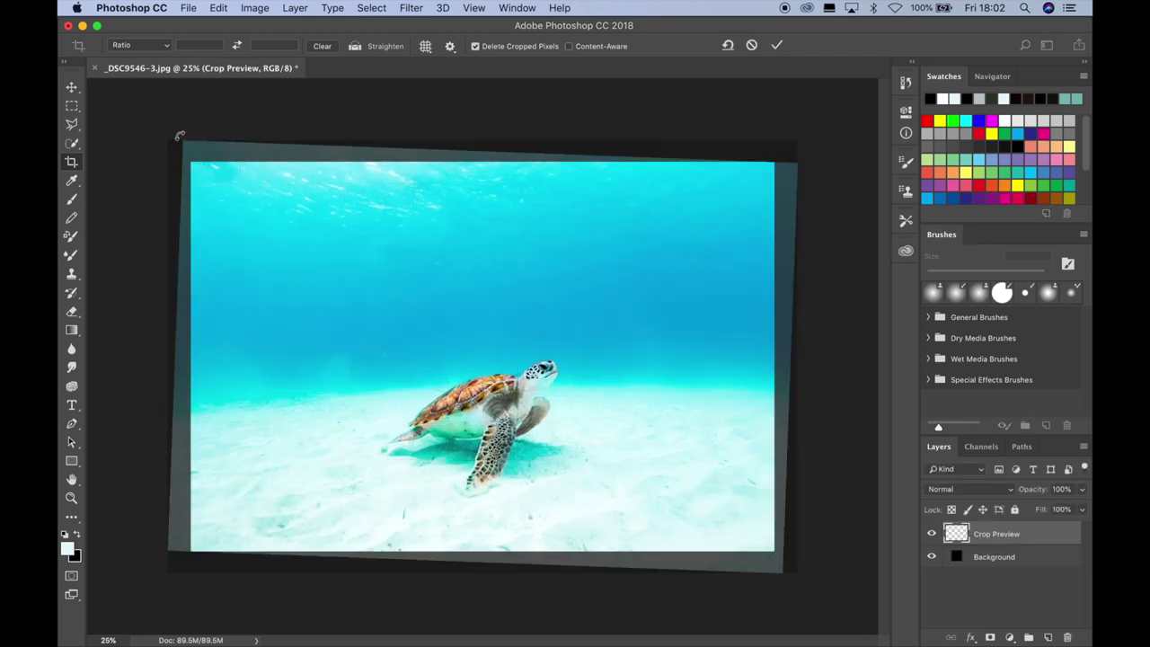
pyautogui.press('Return')
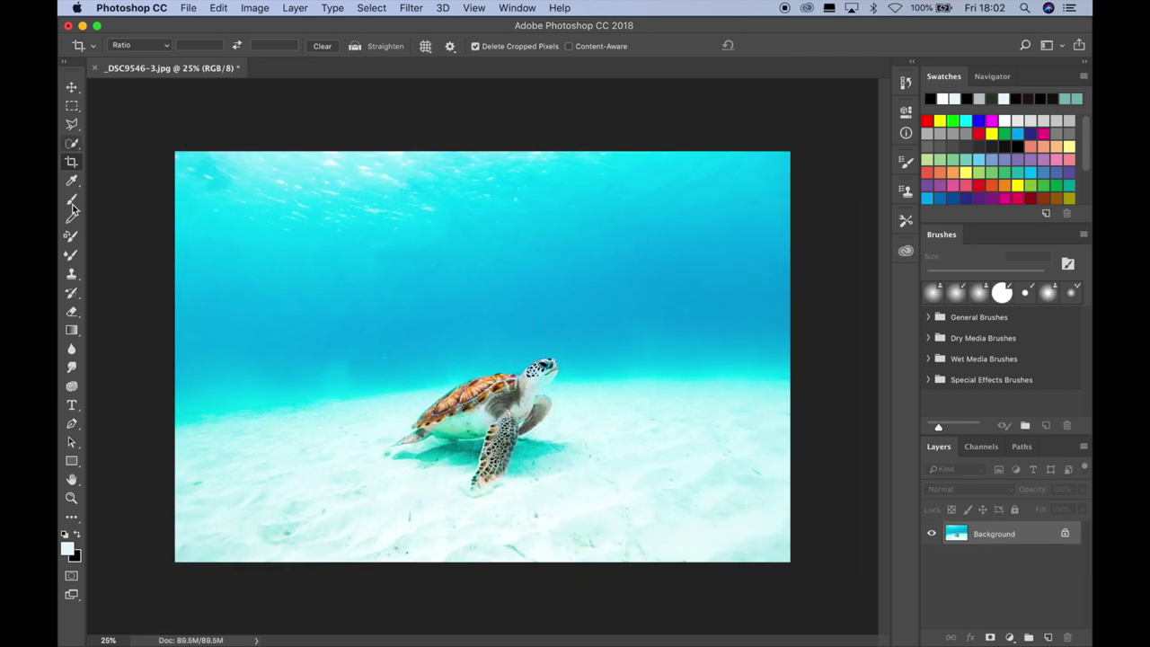
pyautogui.moveTo(165, 153); pyautogui.dragTo(172, 146)
pyautogui.press('Return')
pyautogui.press('super+equal')
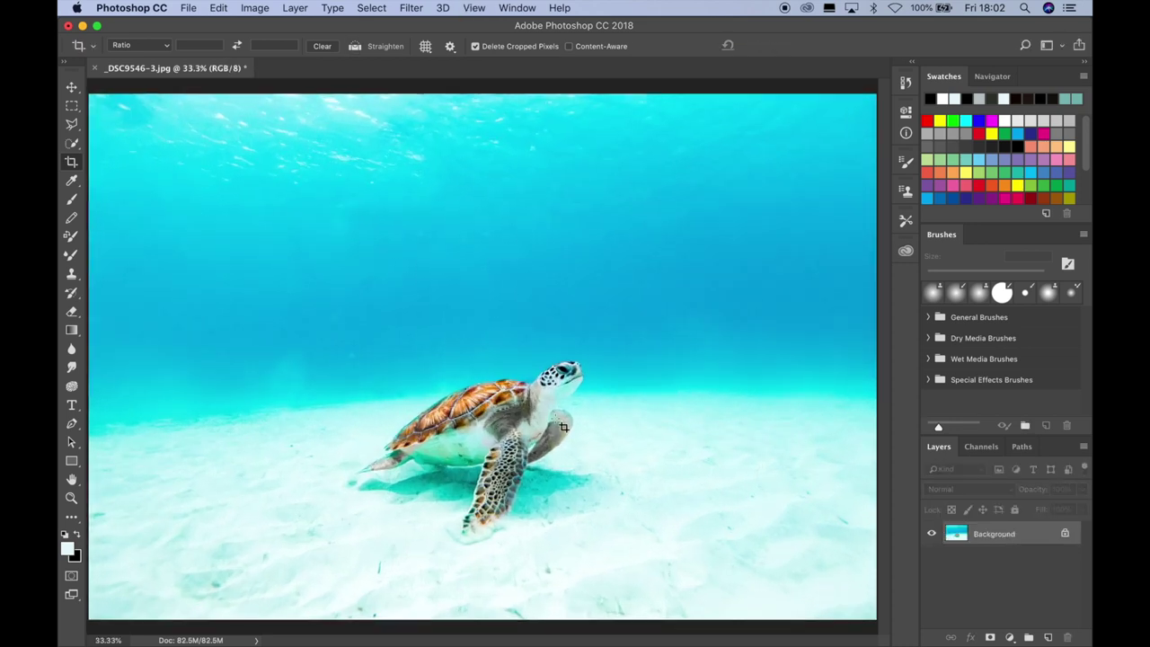